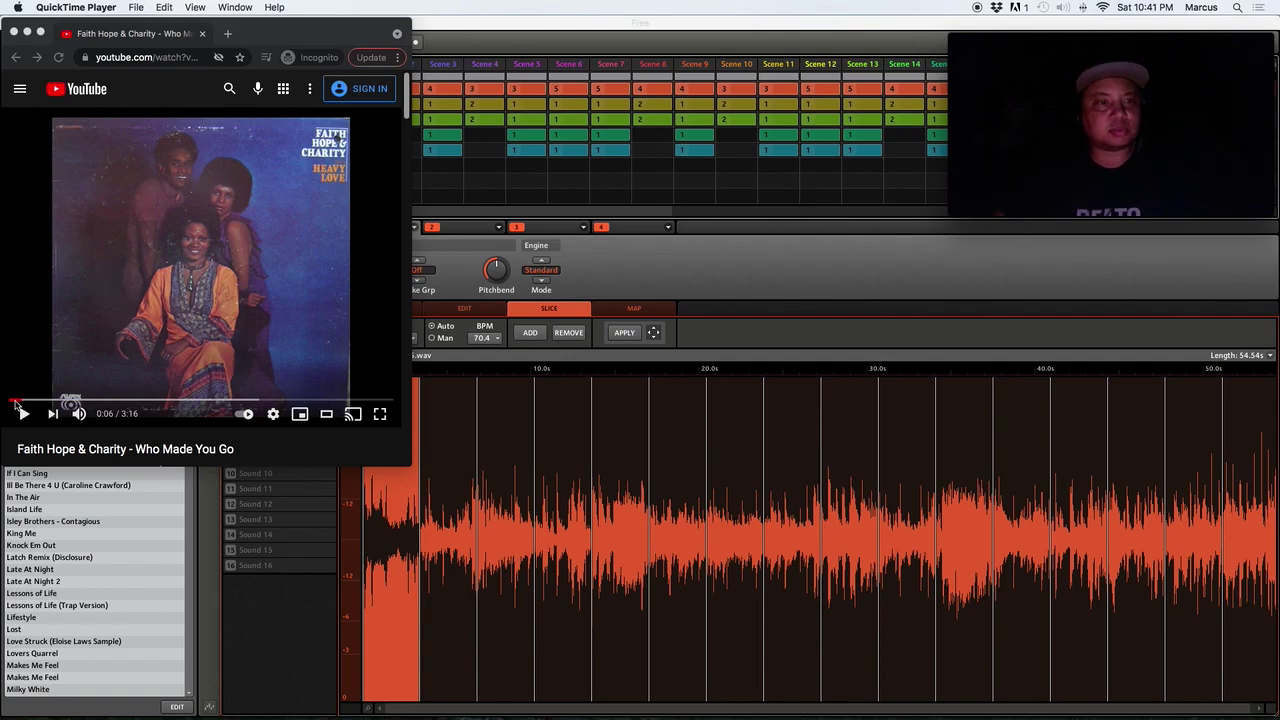
Step: Play the source song on YouTube from the beginning to about 0:35, pause it, and minimize the browser to reveal Maschine
left_click(14, 404)
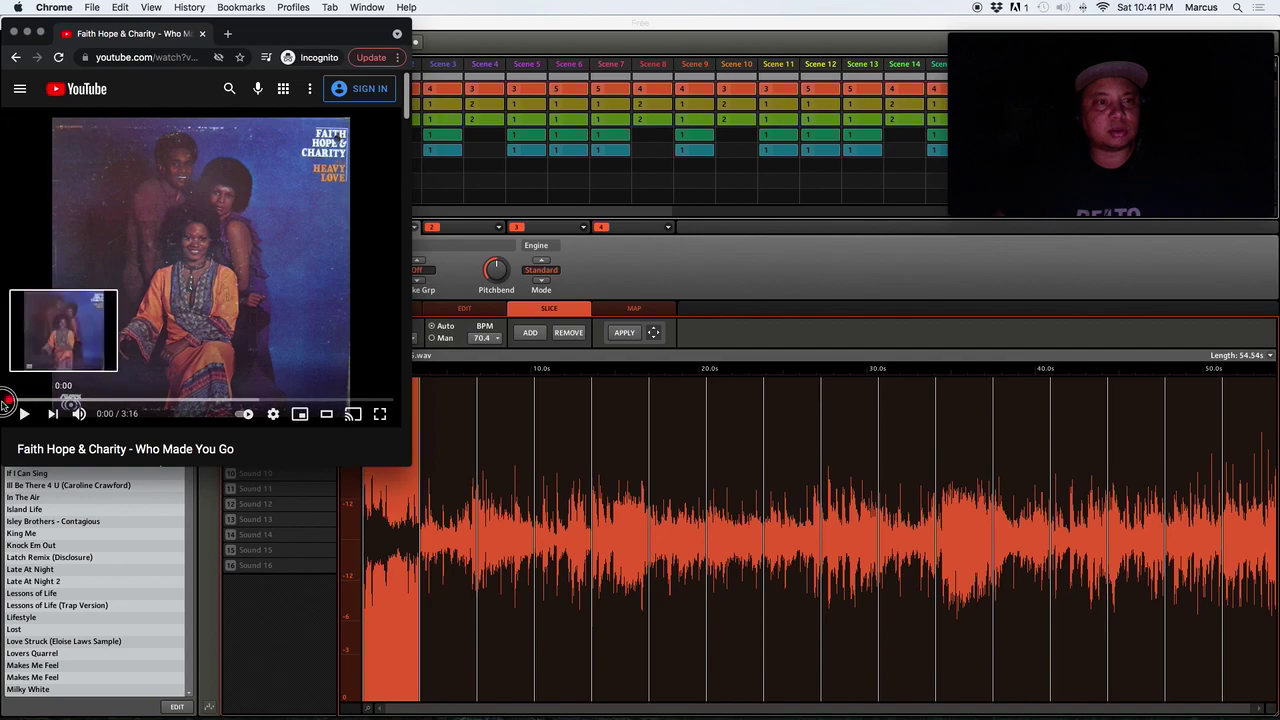
left_click(12, 400)
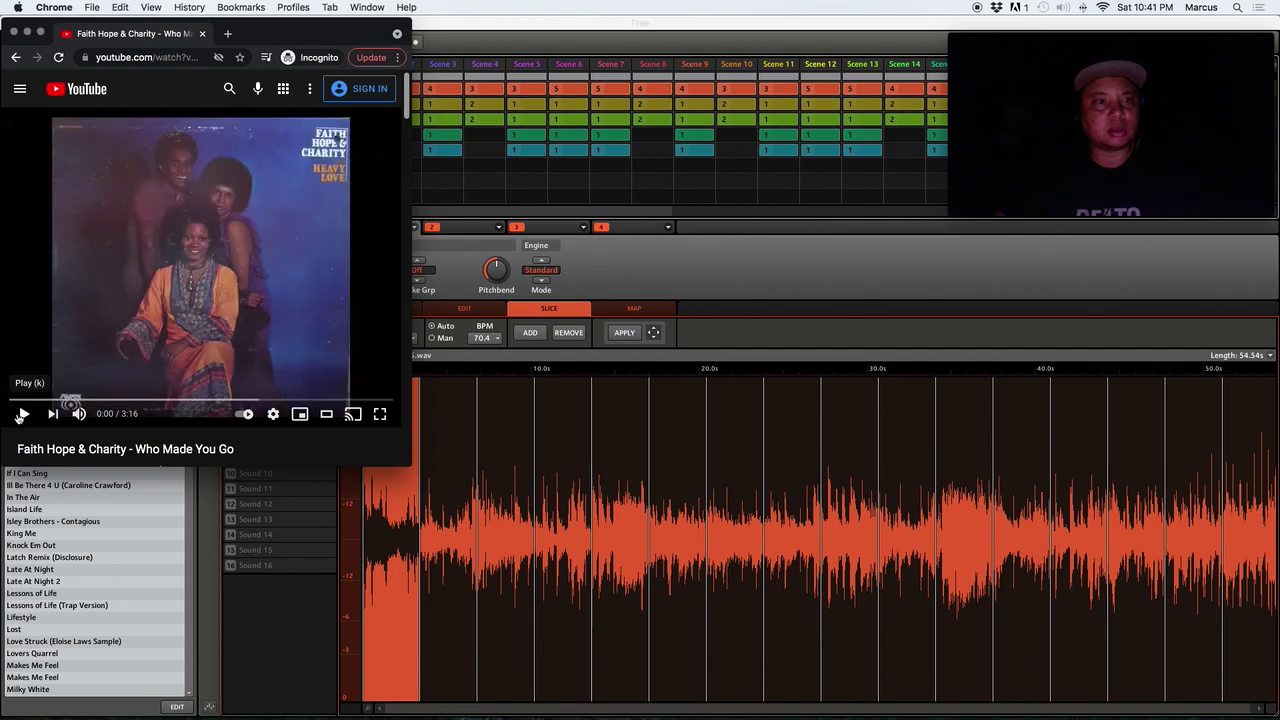
left_click(24, 414)
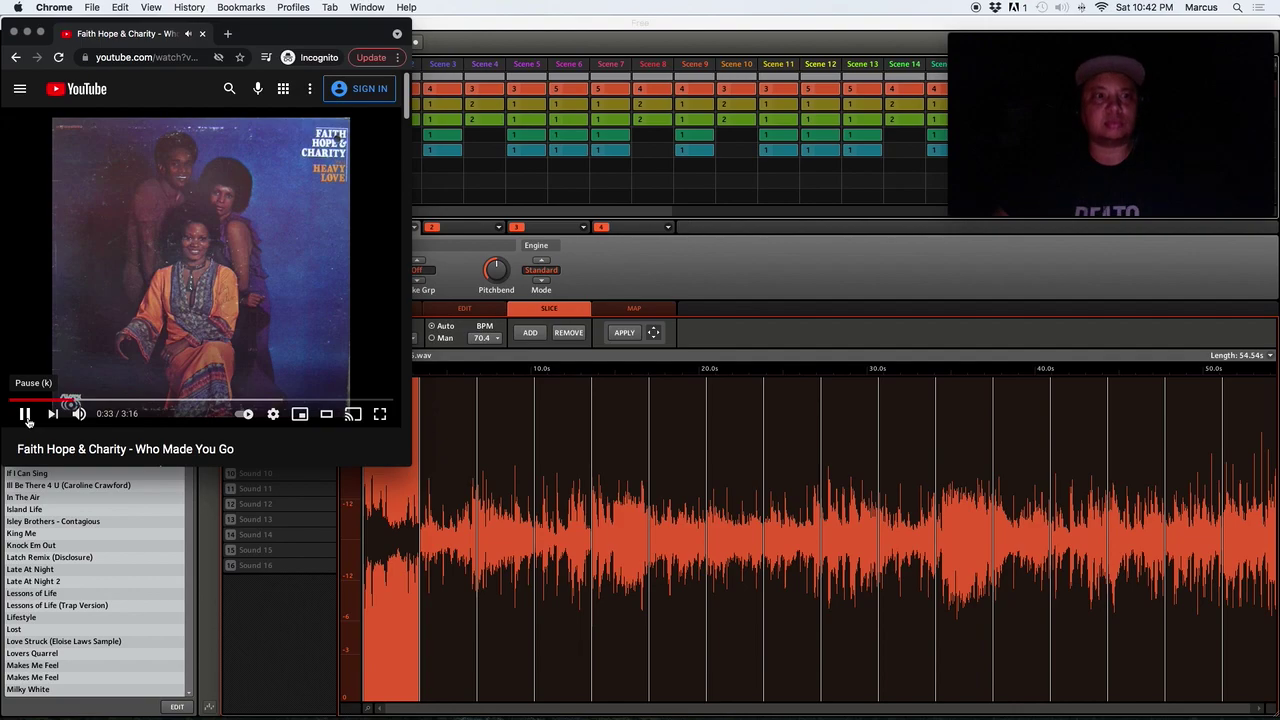
left_click(25, 414)
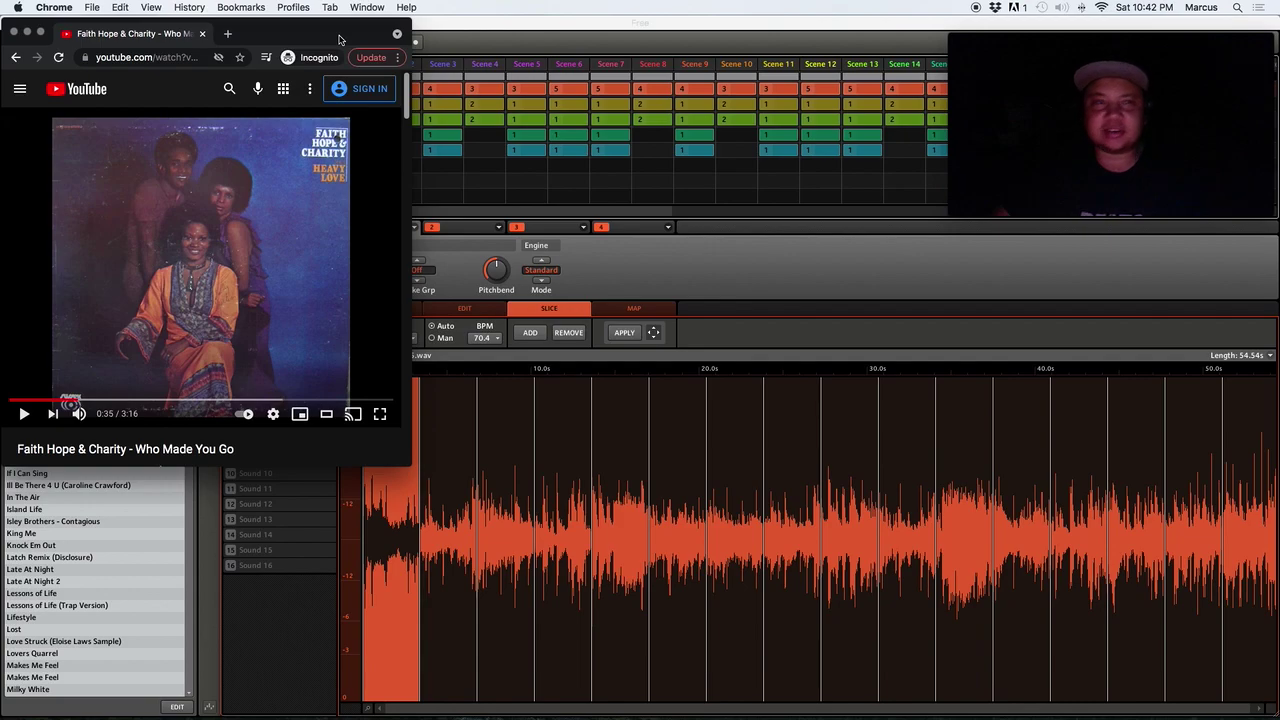
left_click(27, 33)
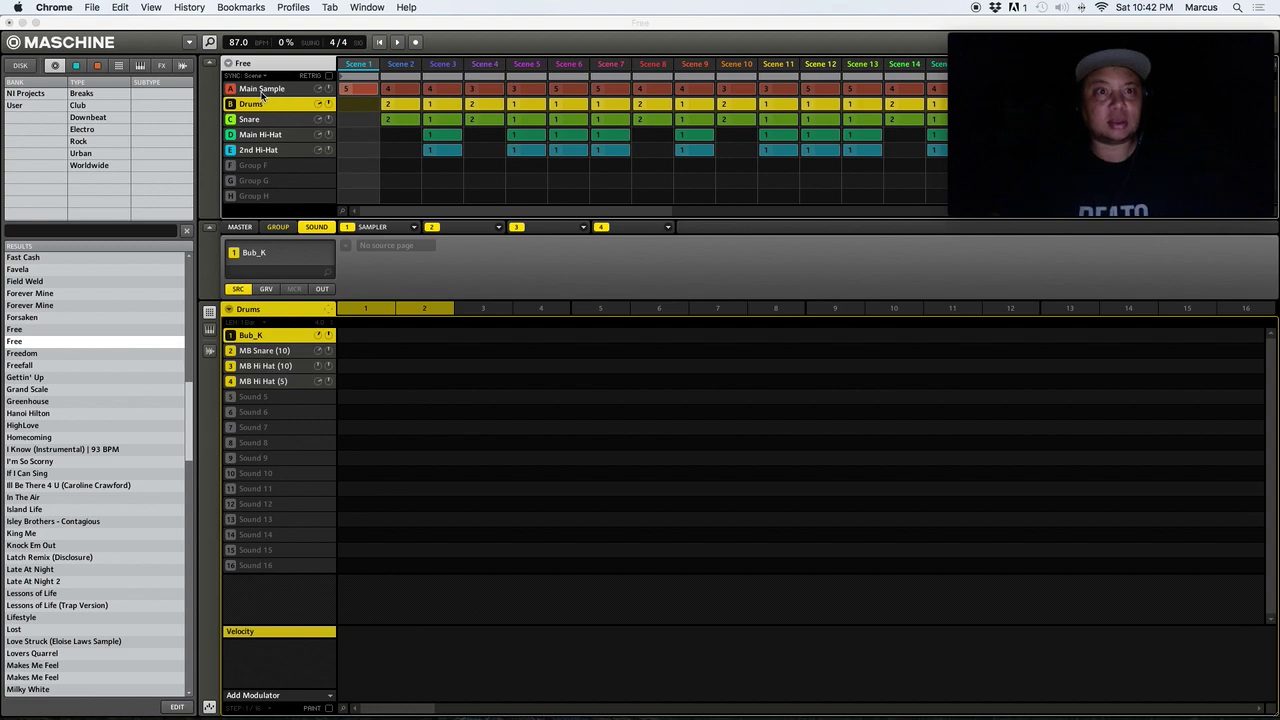
Step: Review the contents of the Main Sample, Drums, Snare, Main Hi-Hat and 2nd Hi-Hat groups
left_click(262, 91)
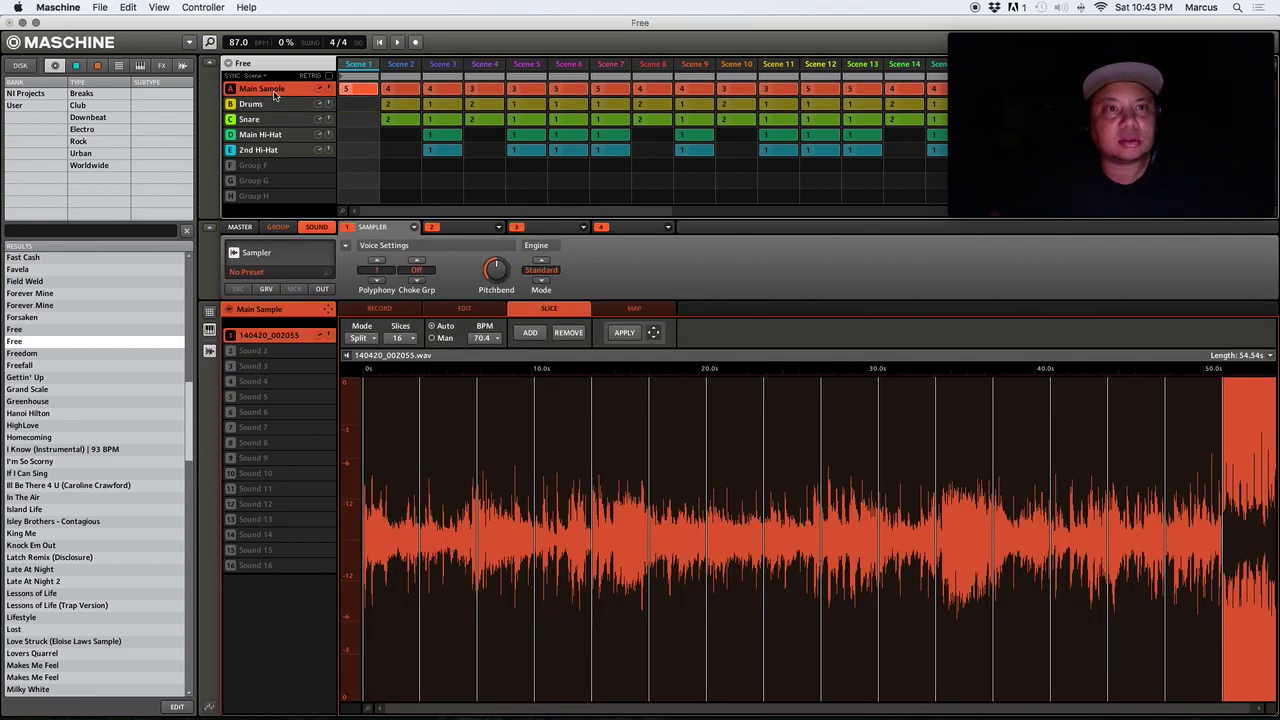
left_click(254, 108)
left_click(259, 124)
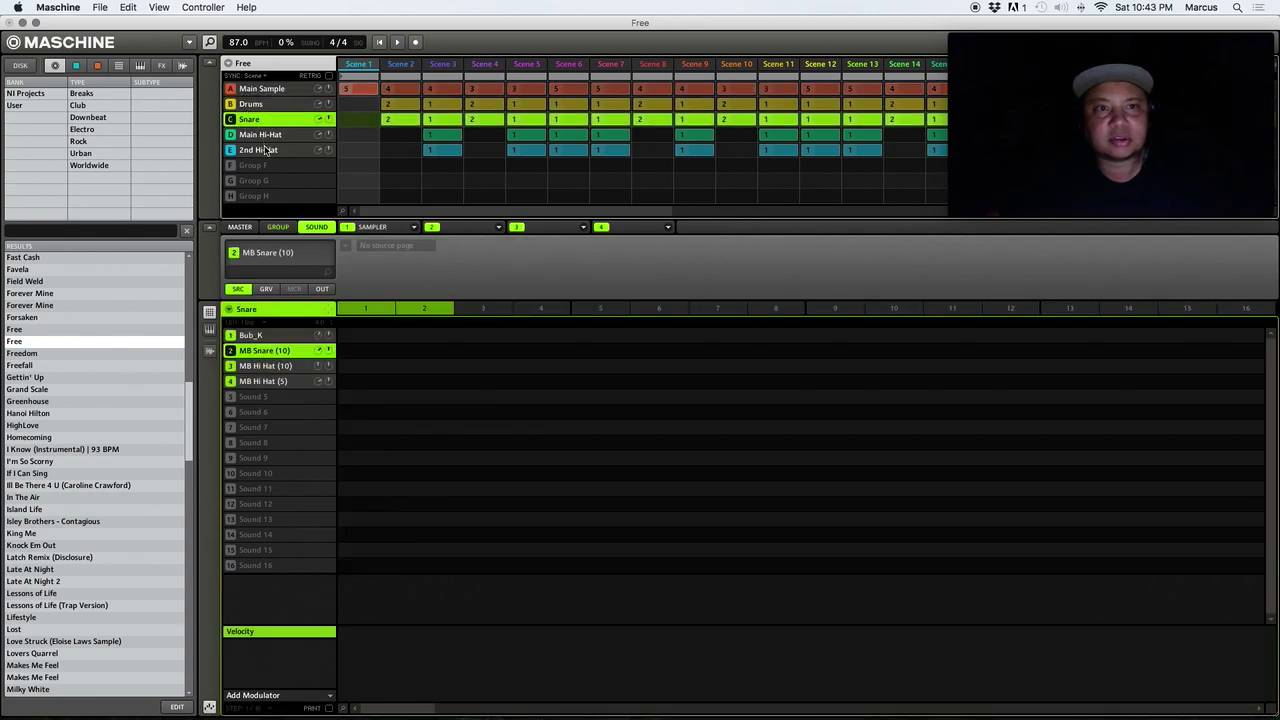
left_click(267, 137)
left_click(268, 151)
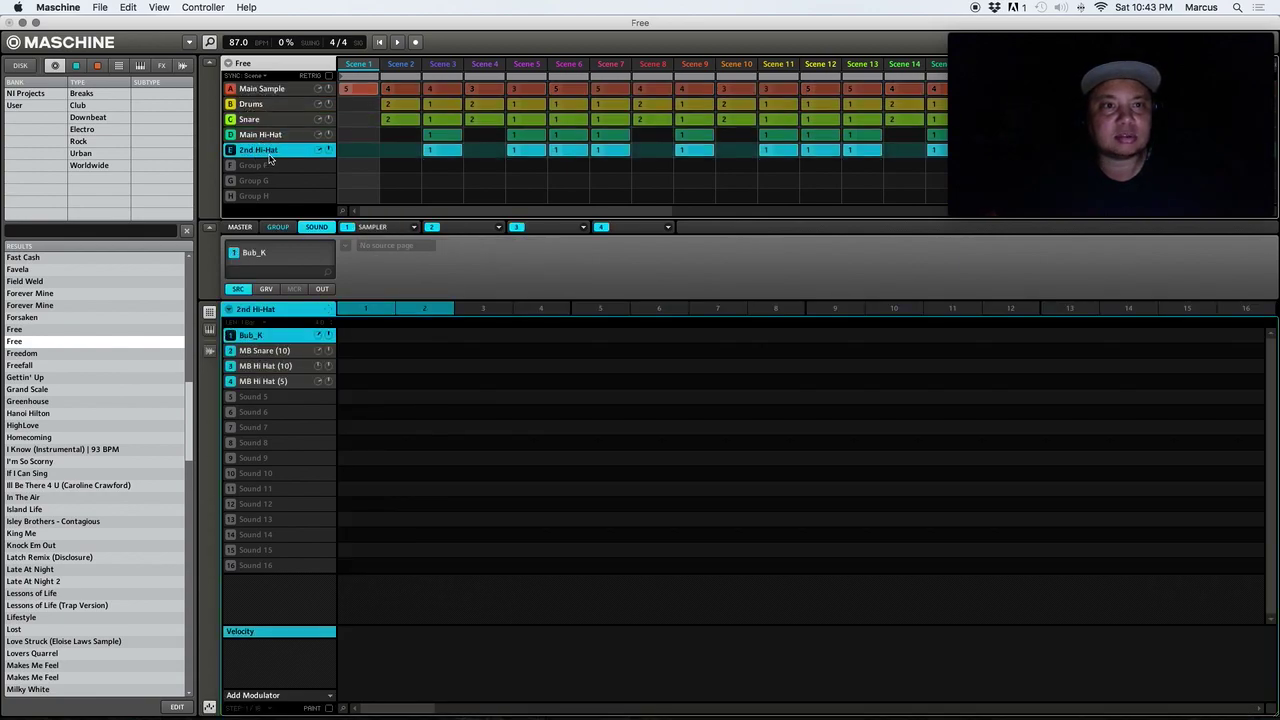
left_click(268, 92)
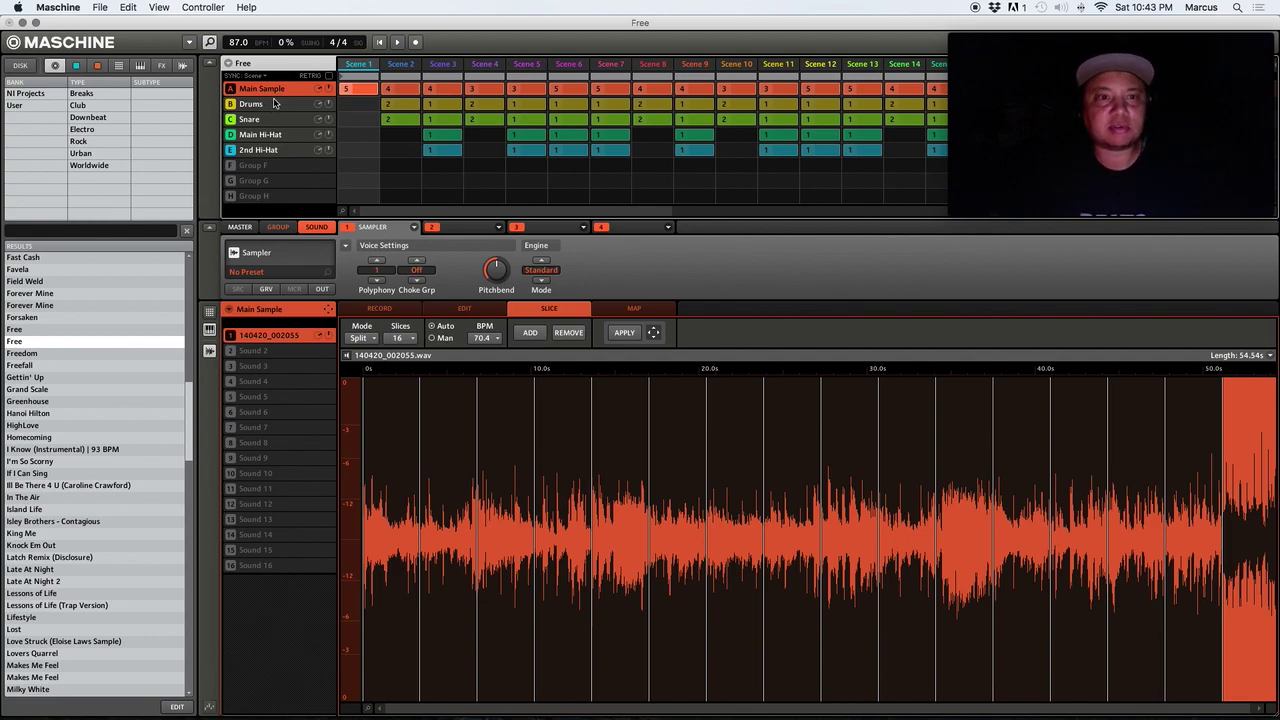
left_click(285, 108)
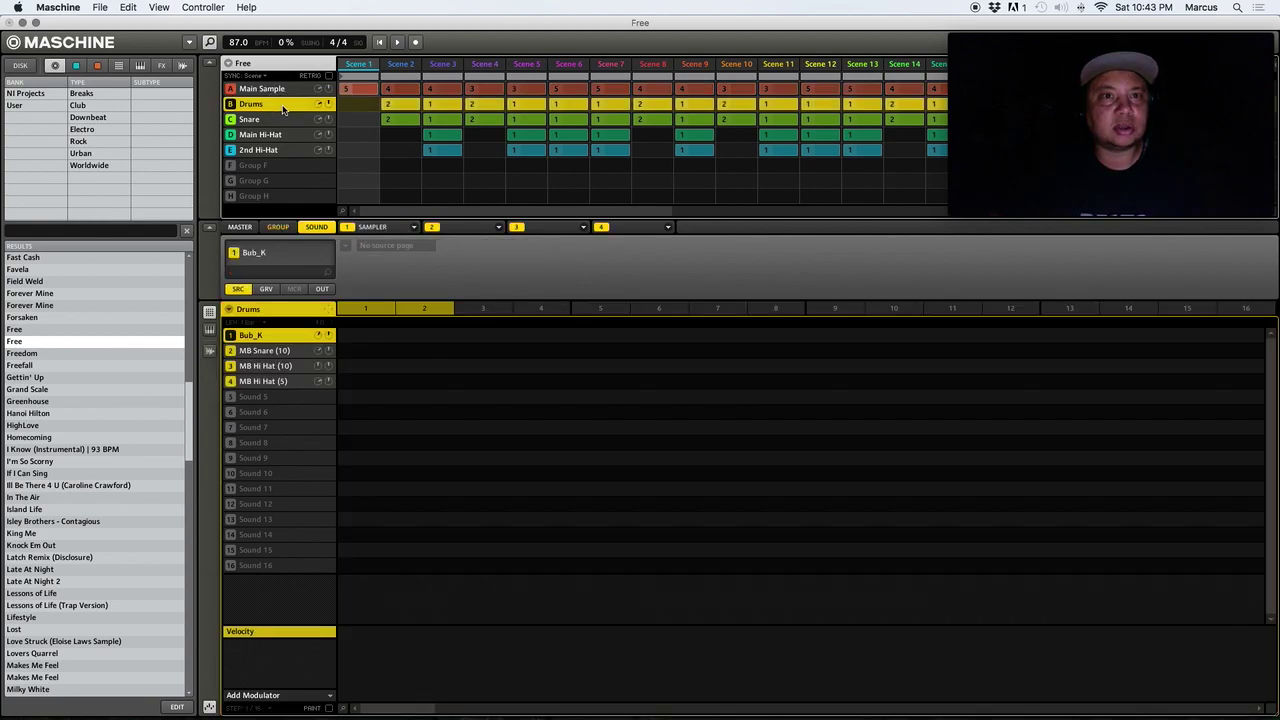
Step: Show the Main Sample group's pattern in Scene 1, play that scene, and stop playback
left_click(281, 90)
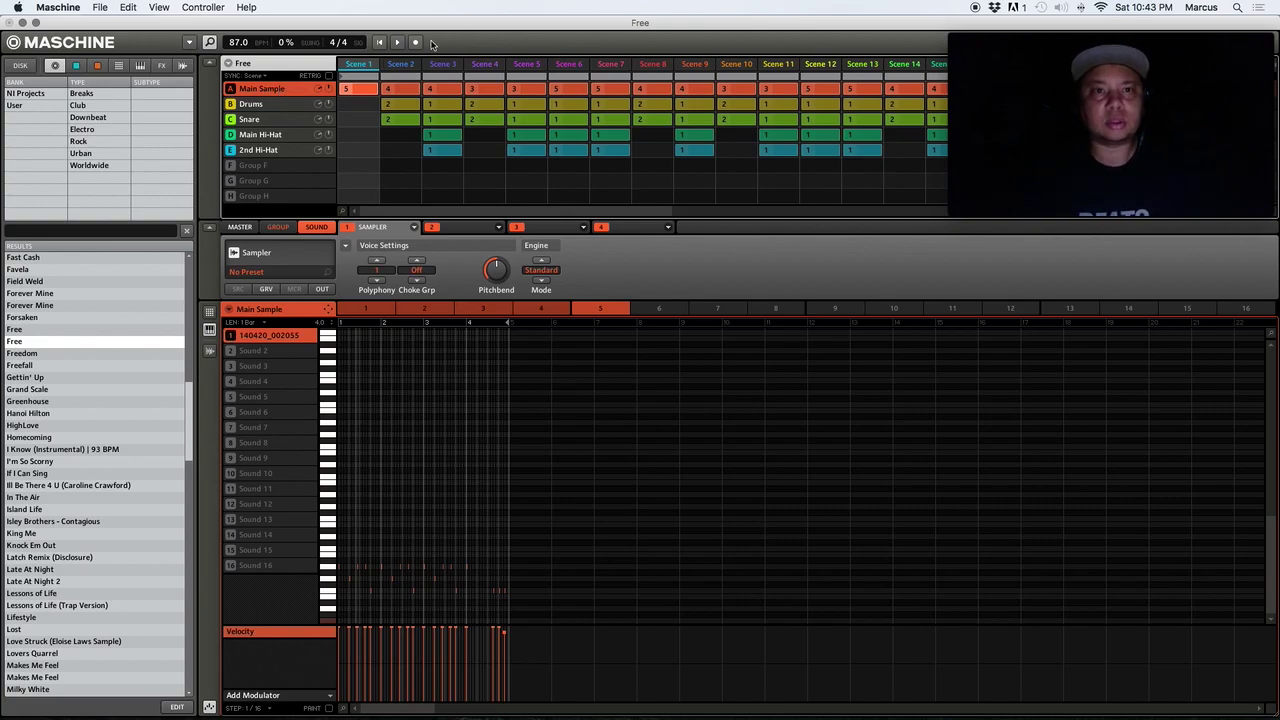
left_click(366, 88)
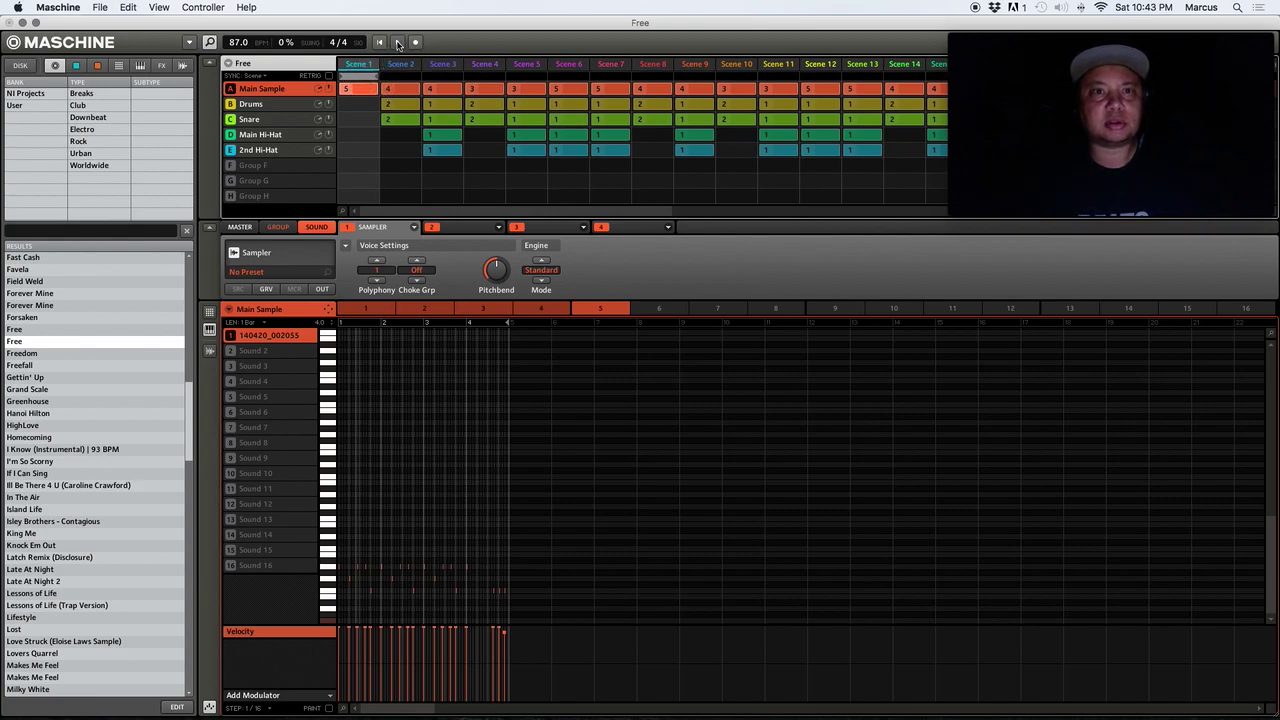
left_click(397, 43)
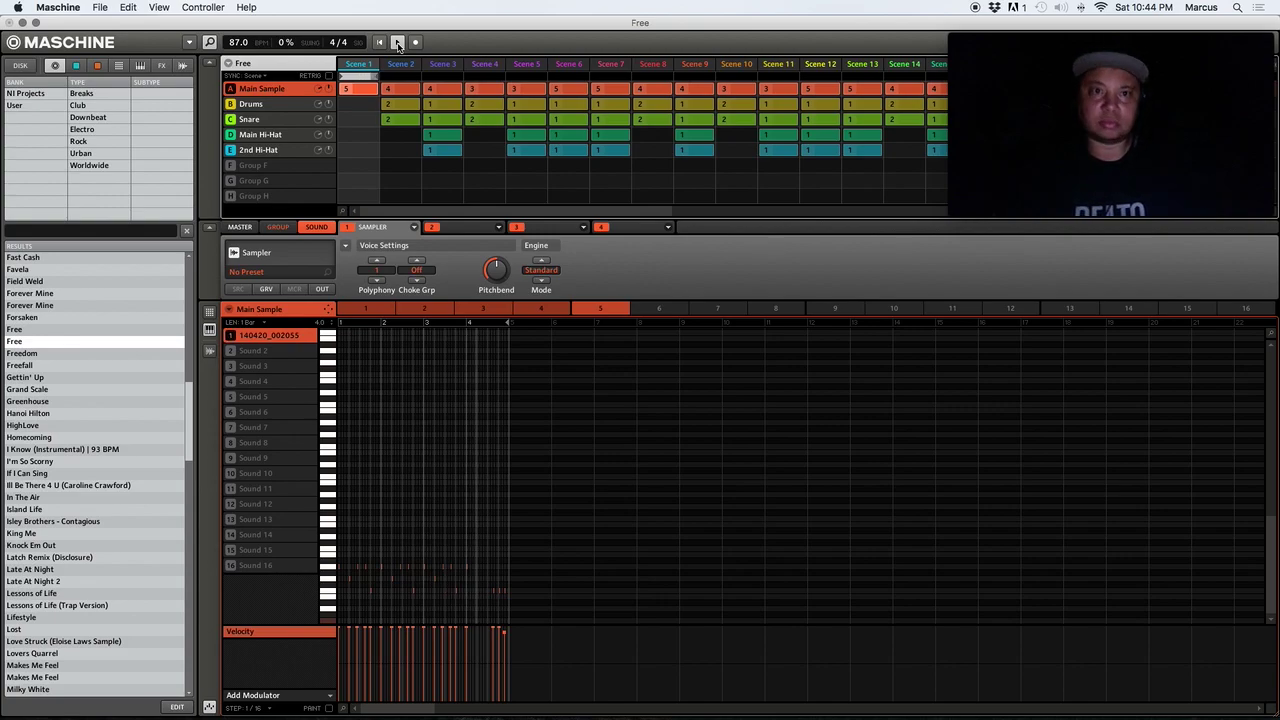
left_click(397, 43)
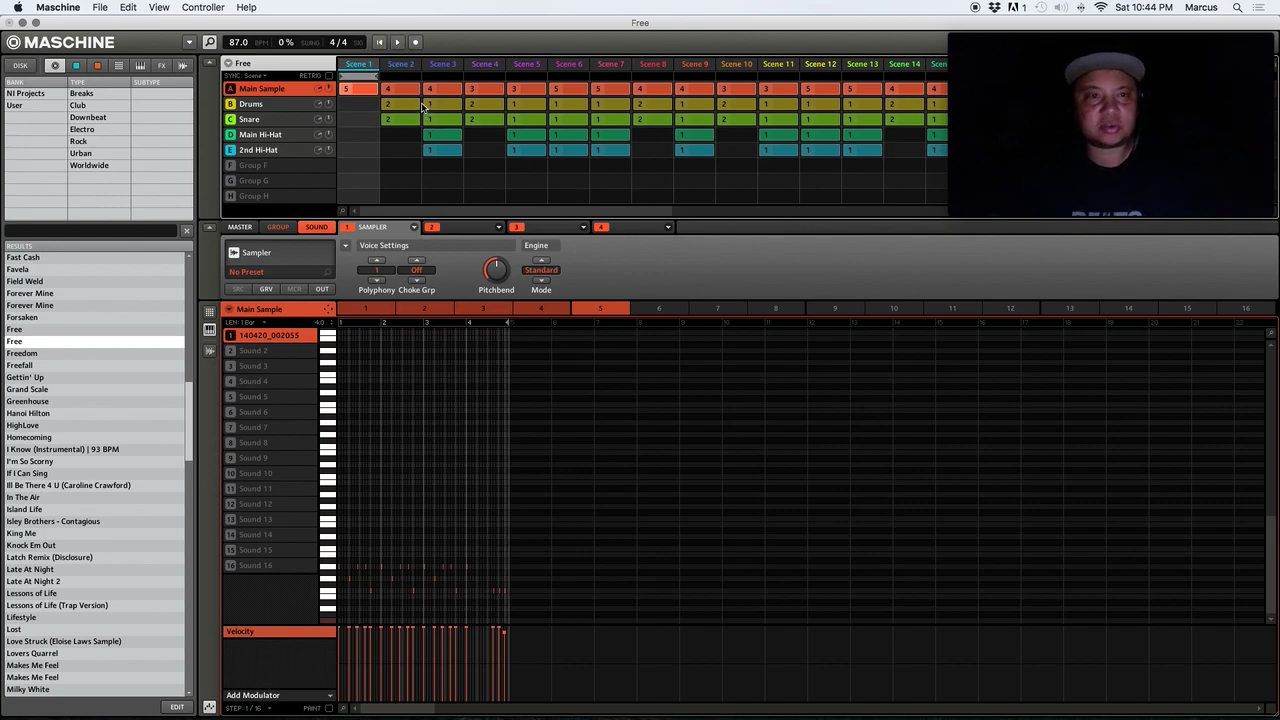
Step: Set the playback loop to Scene 2, listen to it, and stop playback
left_click(405, 80)
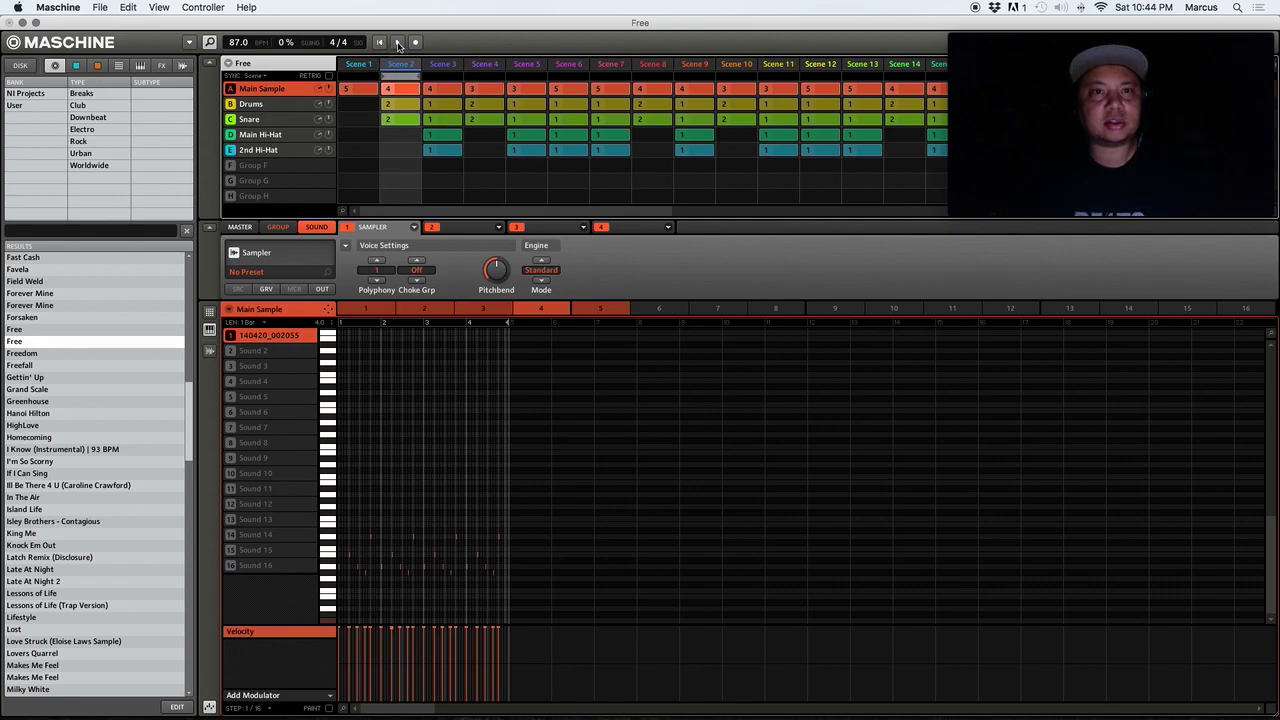
left_click(398, 44)
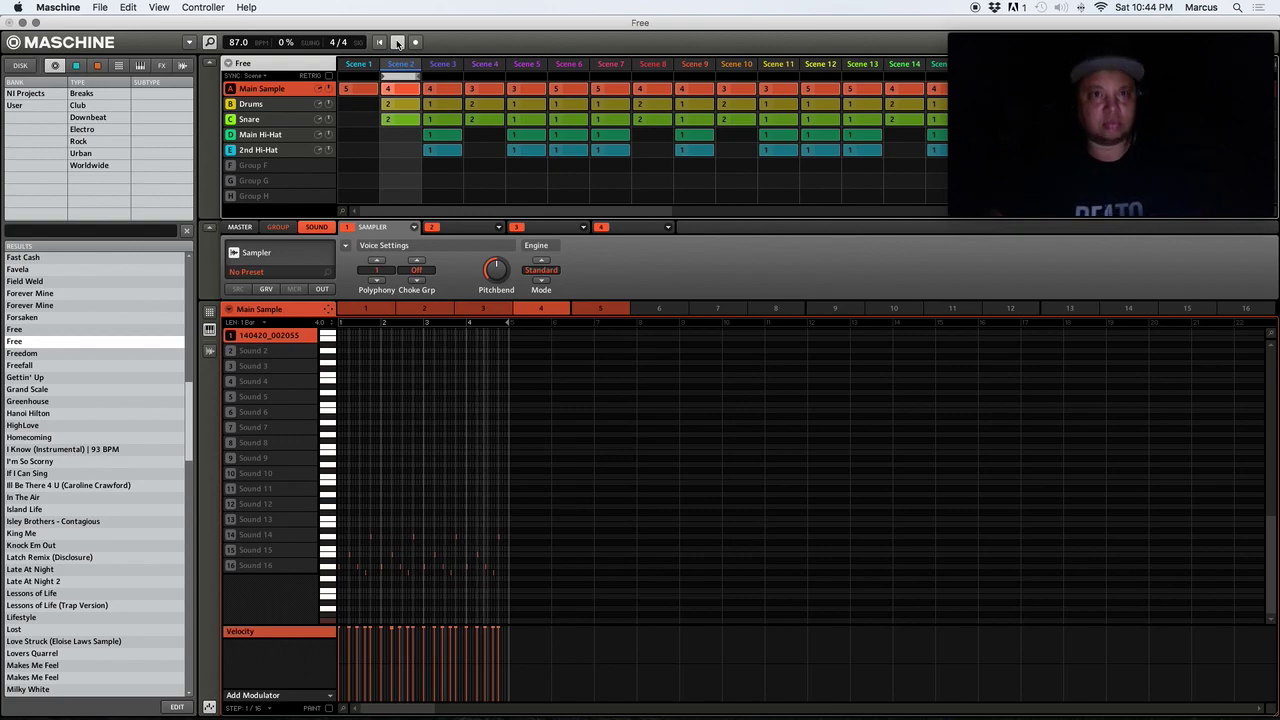
left_click(397, 42)
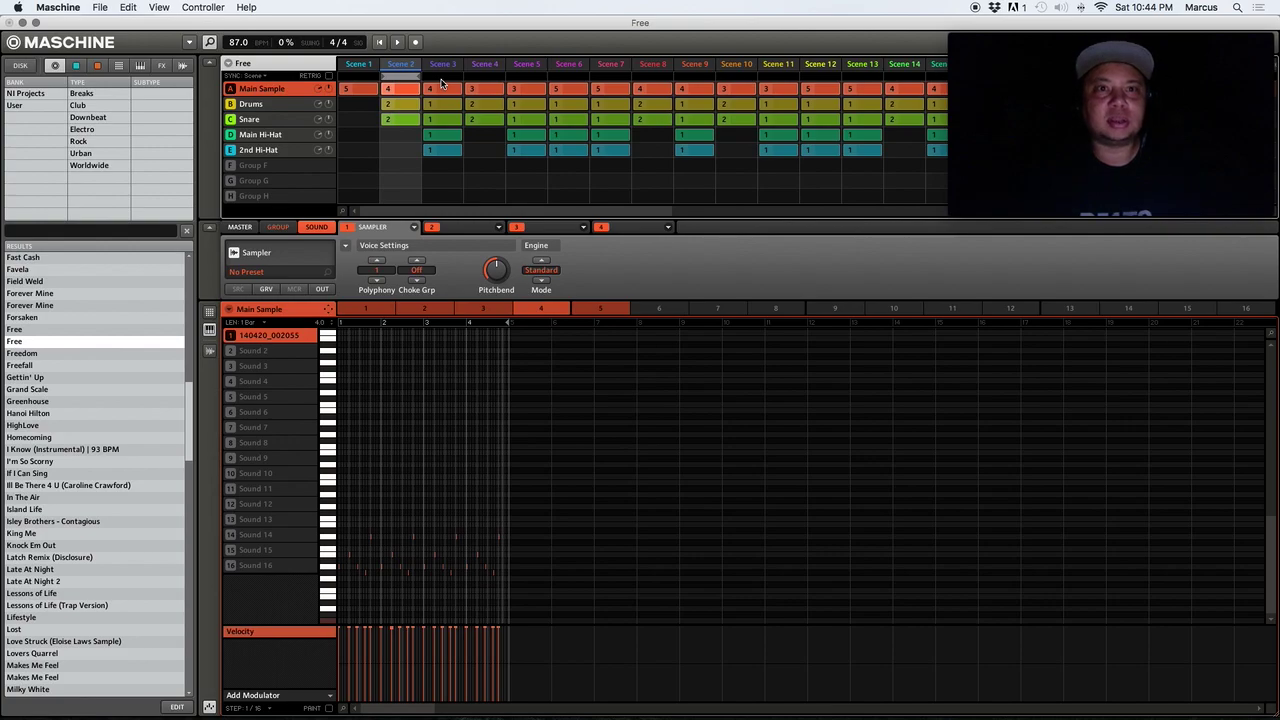
Step: Set the playback loop to Scene 3, listen to it, and stop playback
left_click(450, 82)
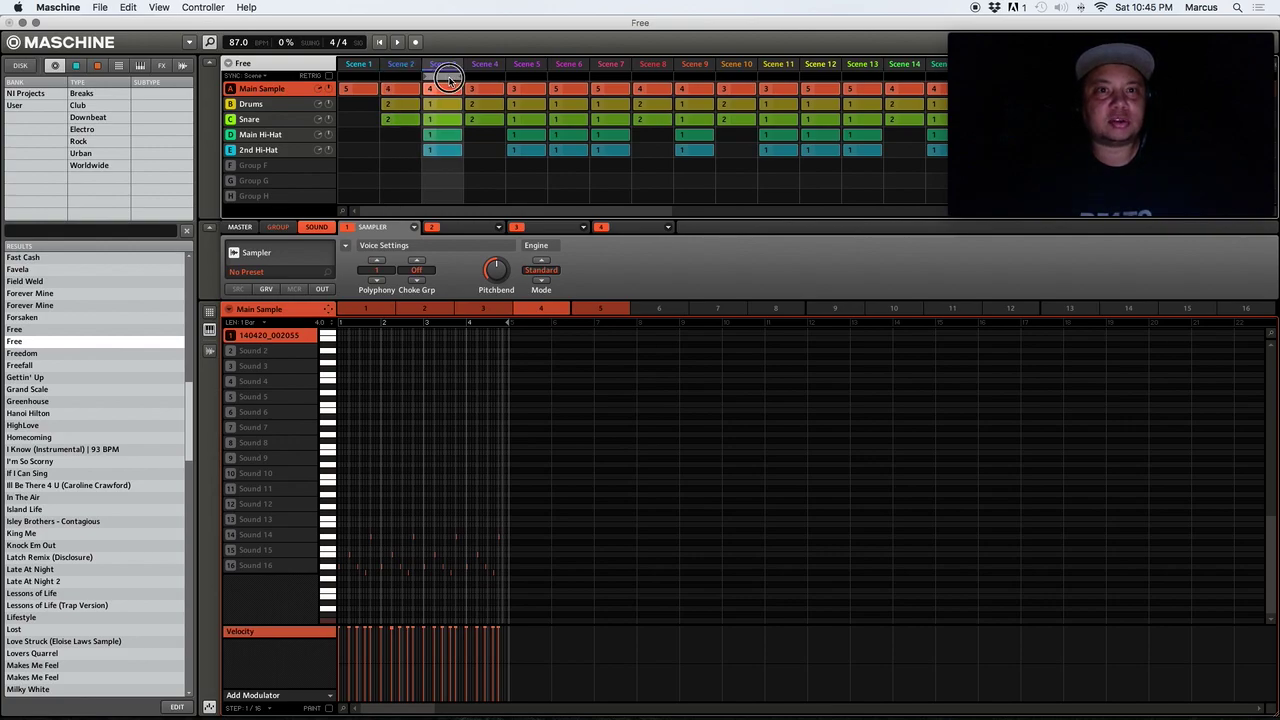
left_click(397, 46)
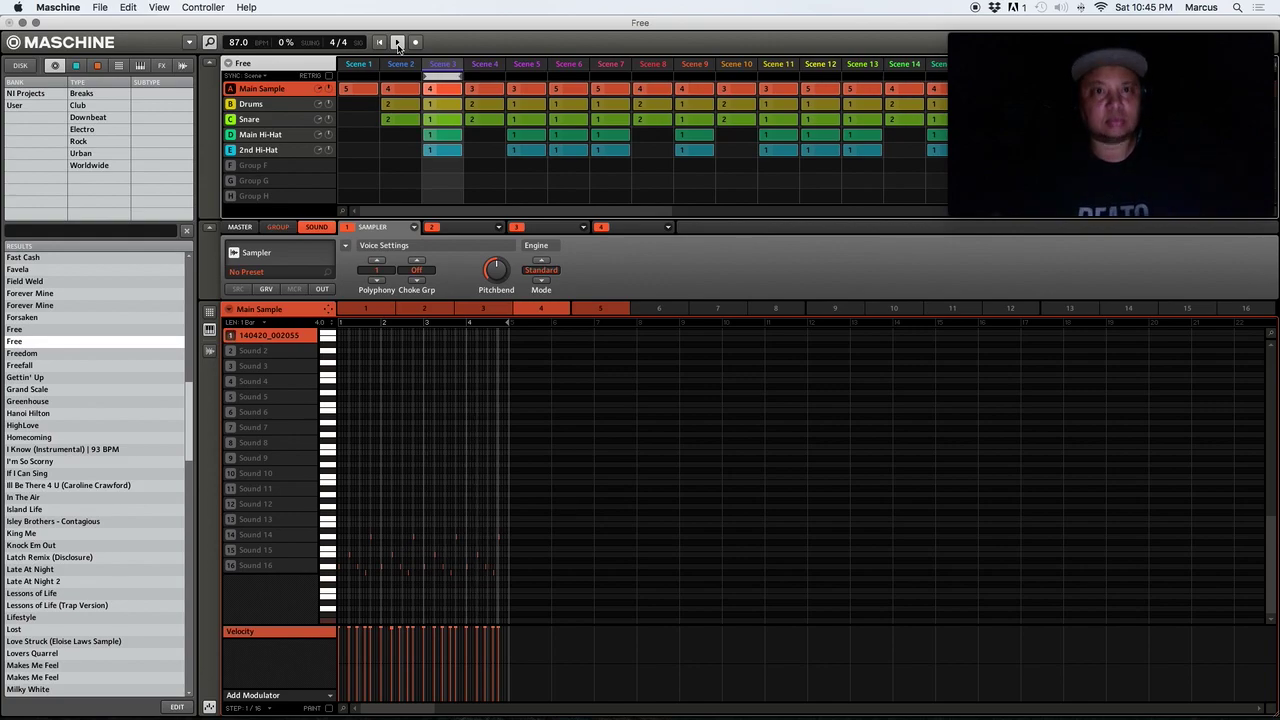
left_click(398, 46)
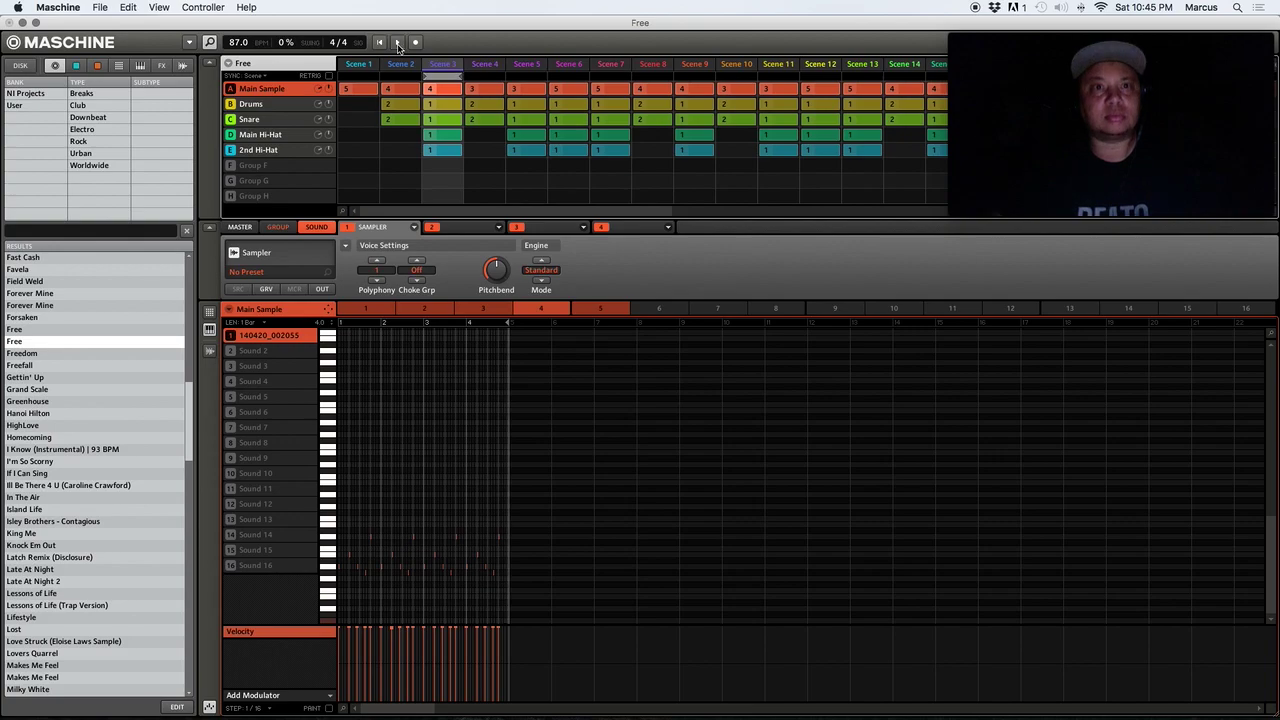
Step: Extend the playback loop across Scenes 4 and 5, listen to both, and stop playback
left_click(488, 80)
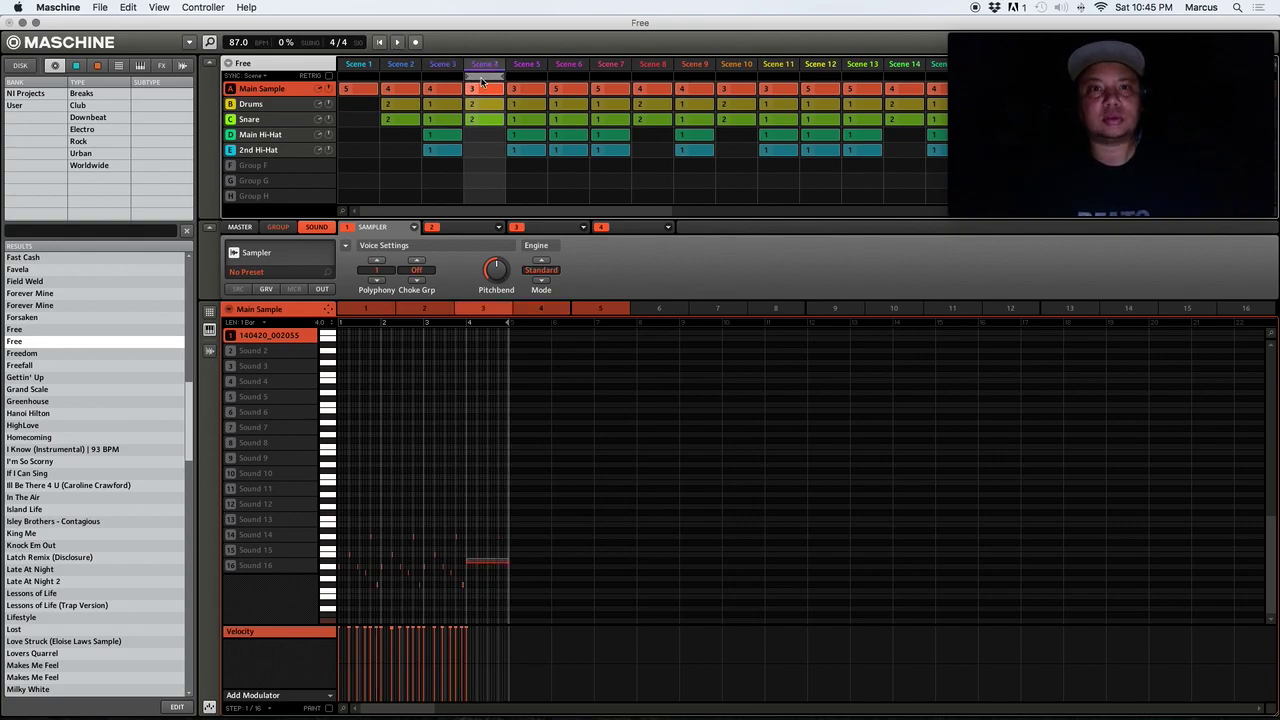
left_click(481, 80)
left_click(483, 88)
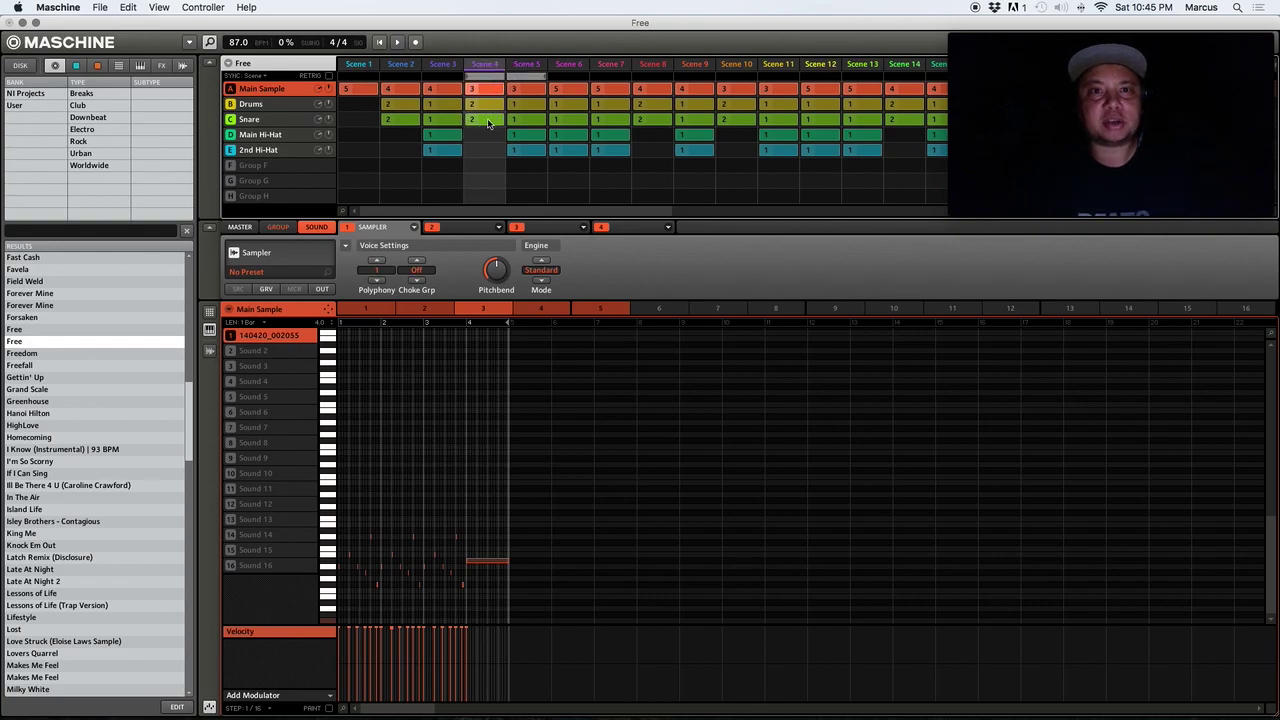
left_click(397, 45)
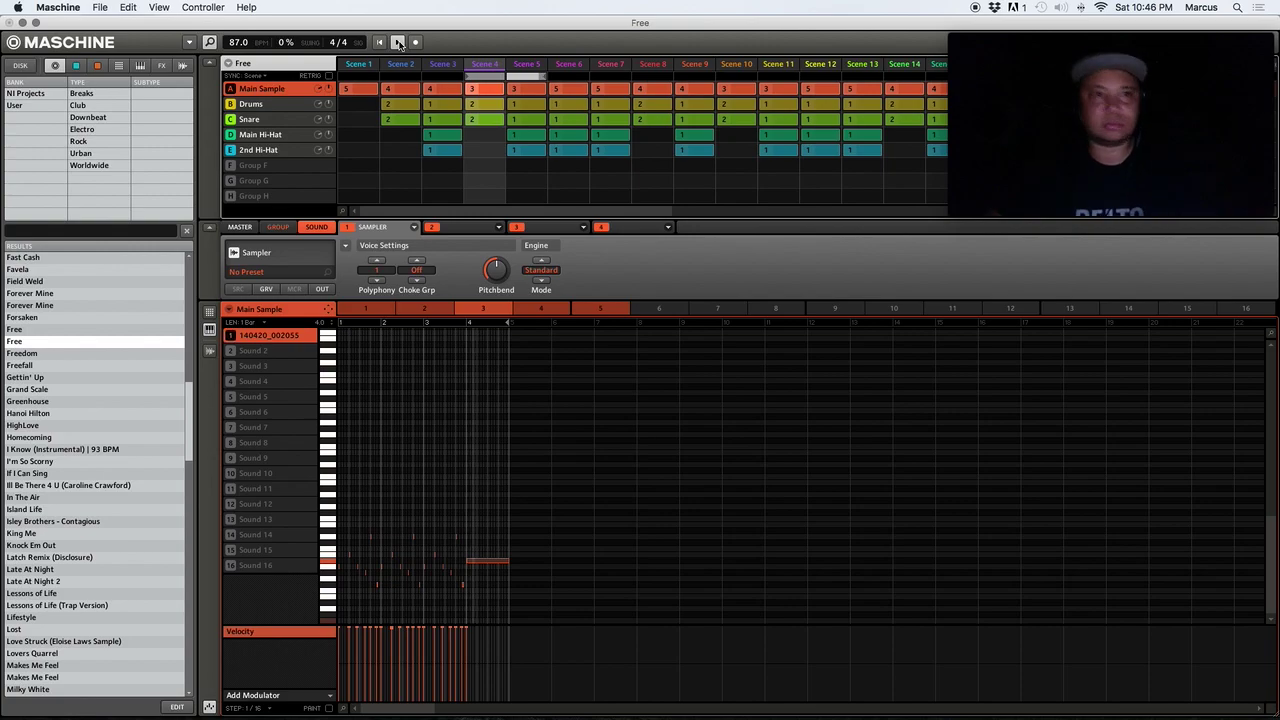
left_click(398, 43)
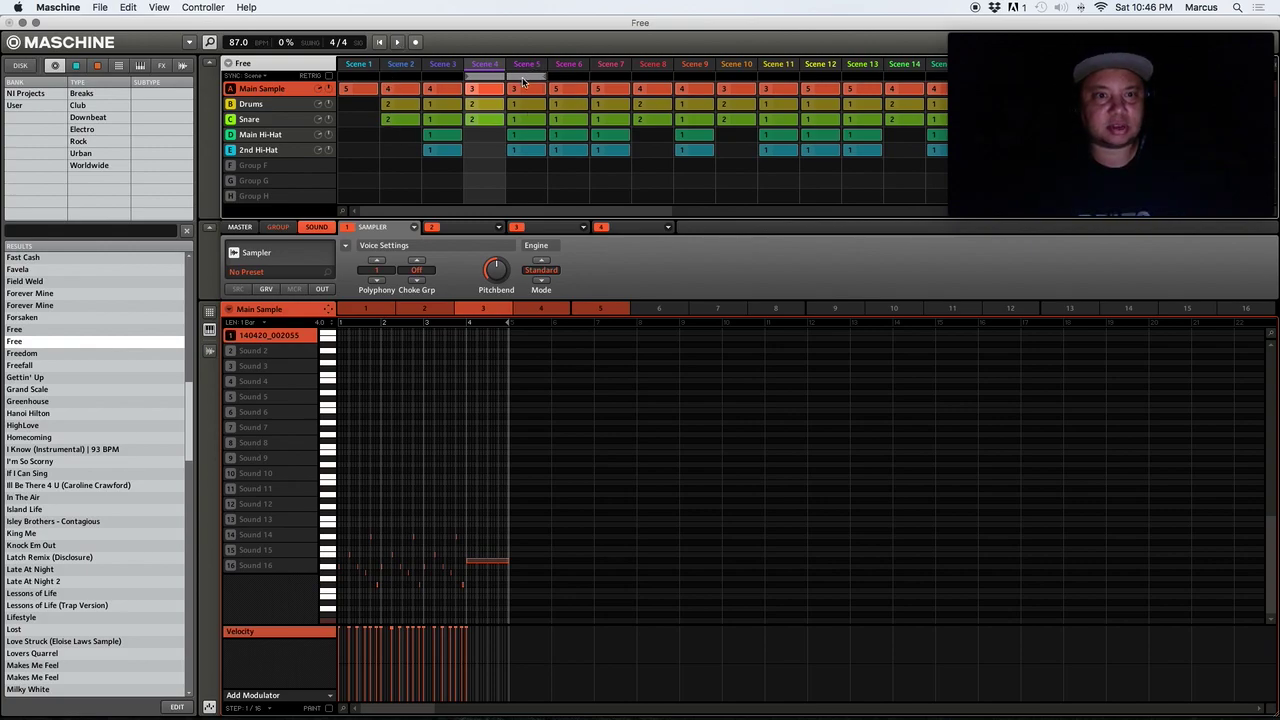
Step: Raise the polyphony of the Main Sample's sampler to 16 and return it to 1
left_click(378, 260)
left_click(378, 260)
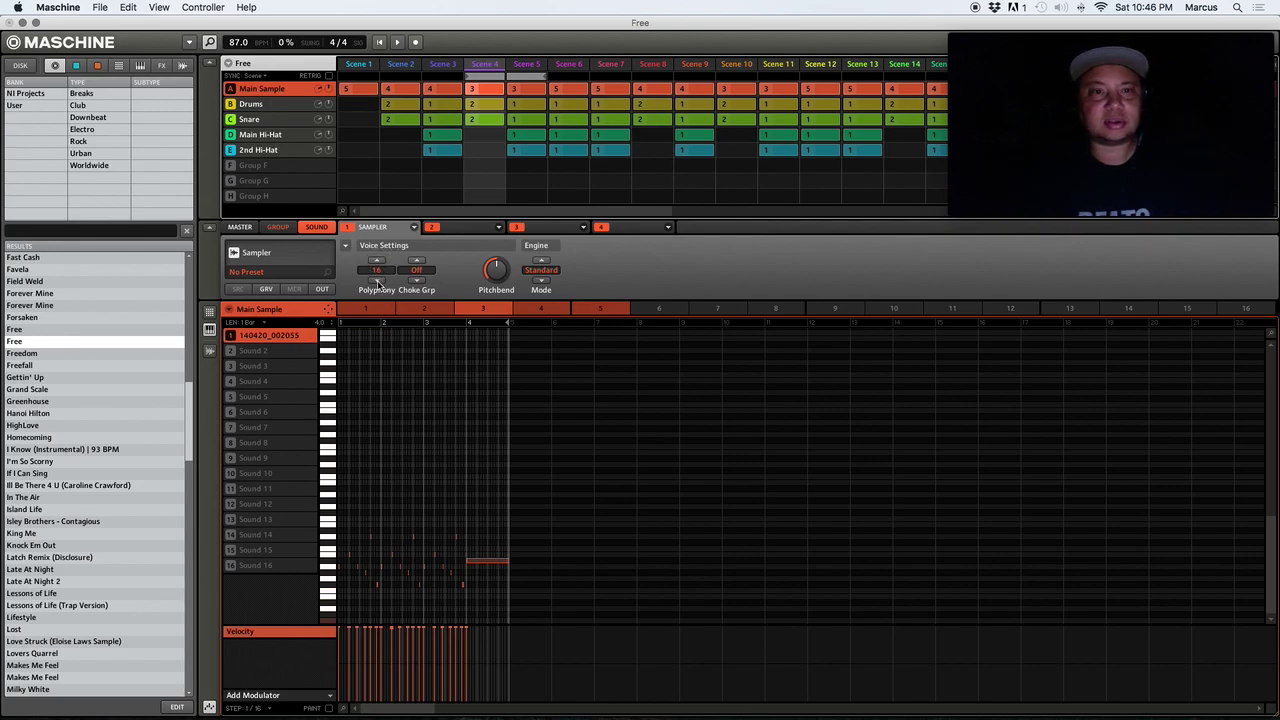
left_click(377, 281)
left_click(378, 280)
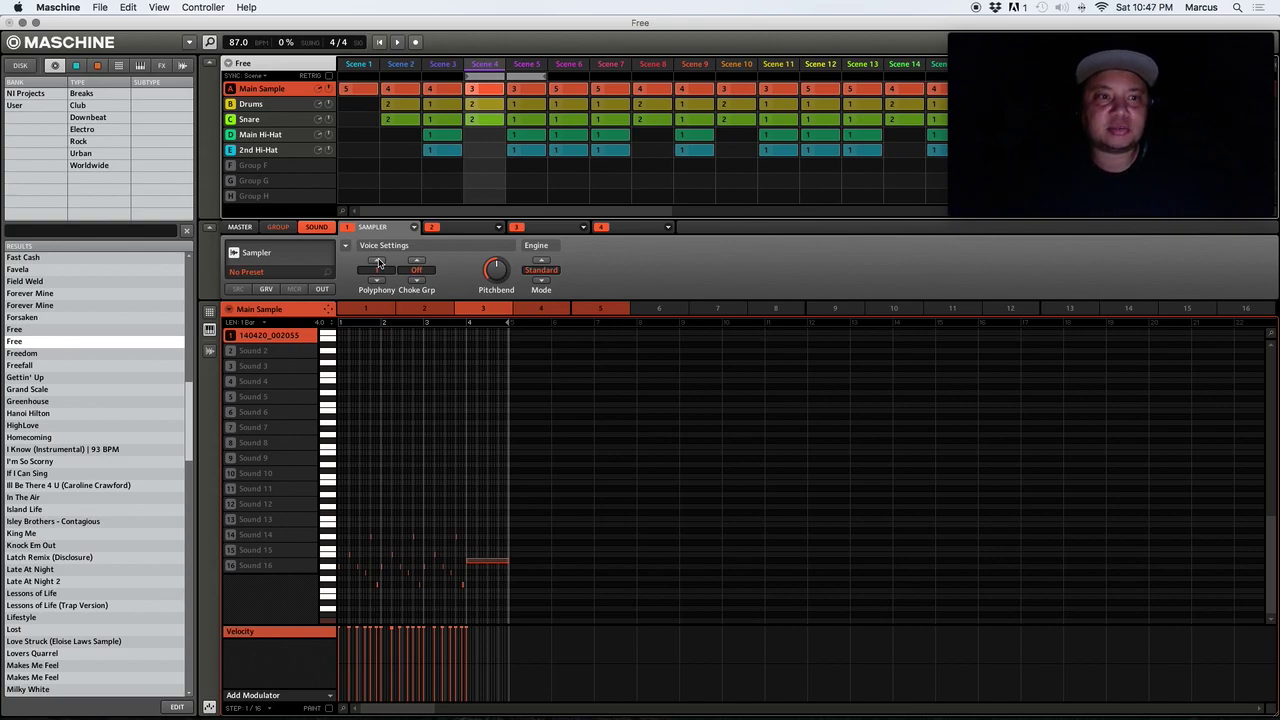
Step: Loop playback across Scenes 6 and 7, listen to both, and stop playback
left_click(536, 78)
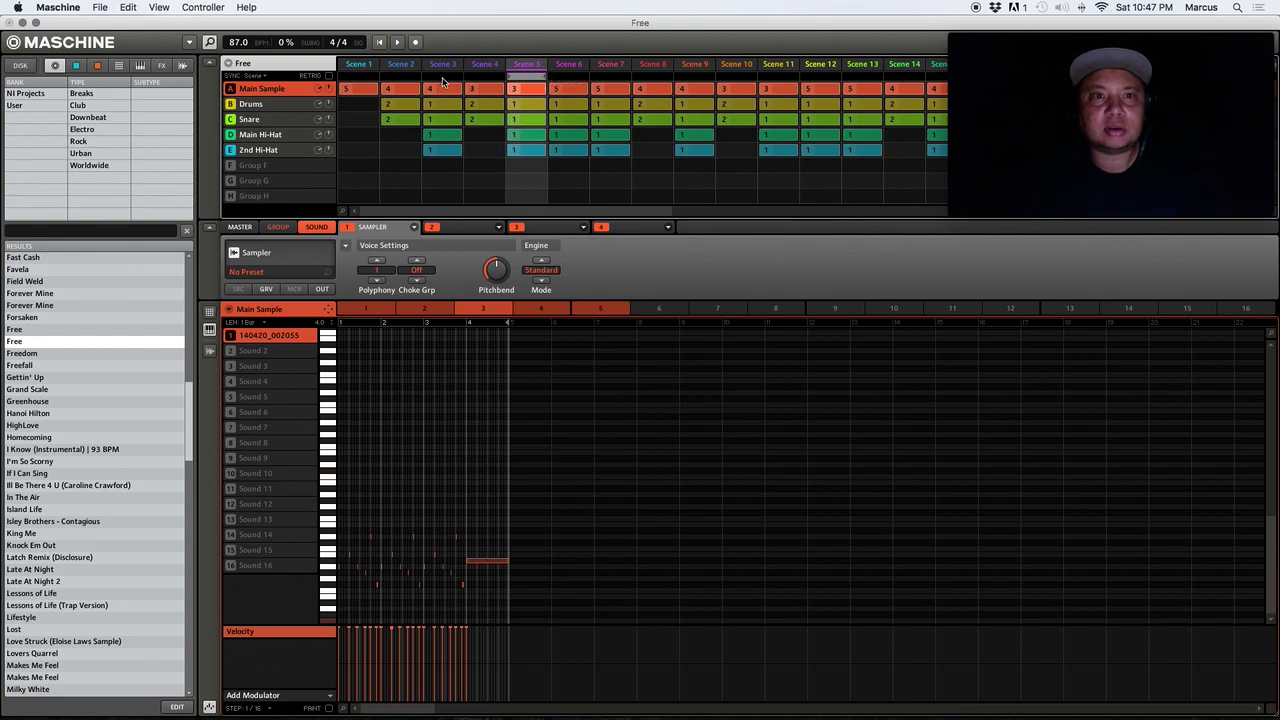
left_click(566, 78)
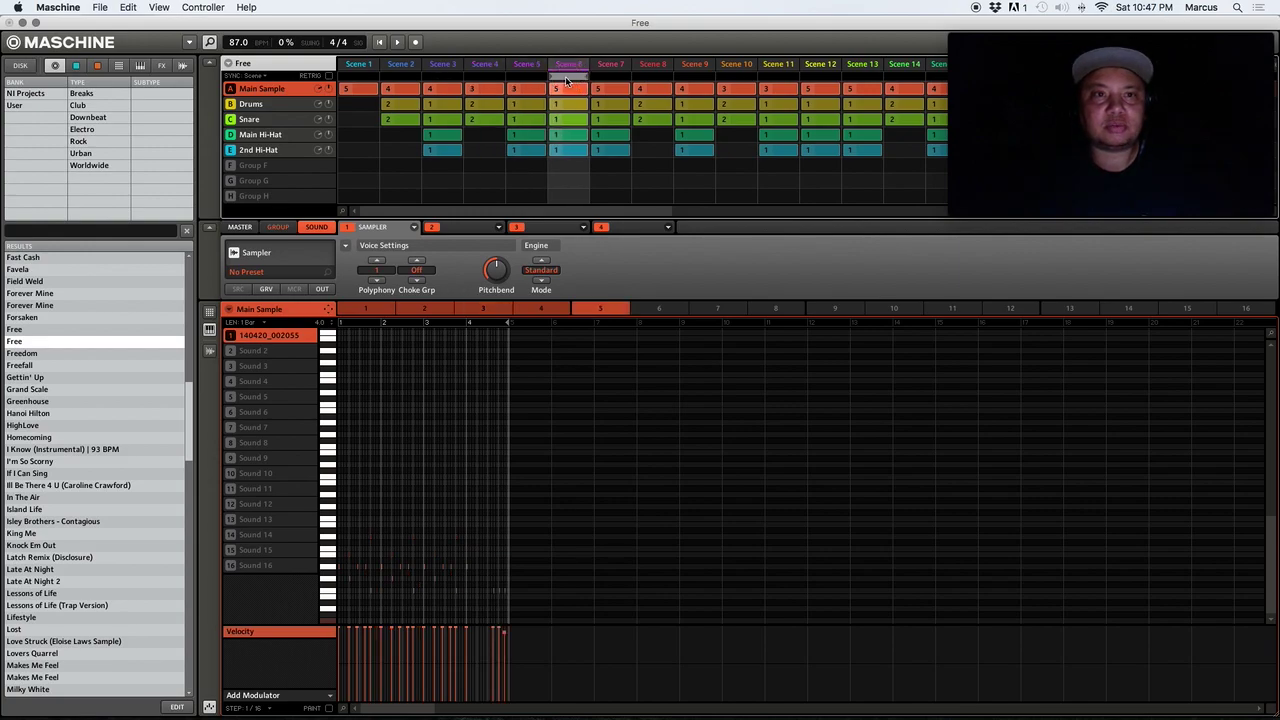
left_click_drag(572, 80, 611, 78)
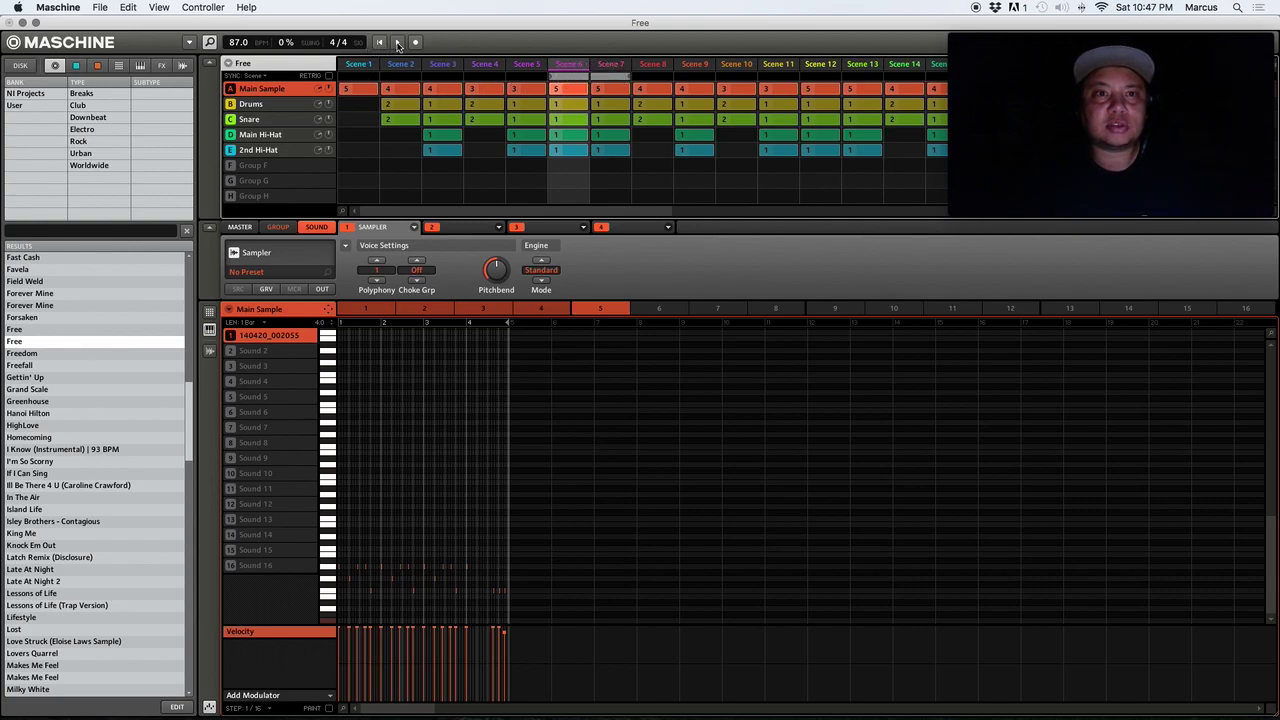
left_click(397, 44)
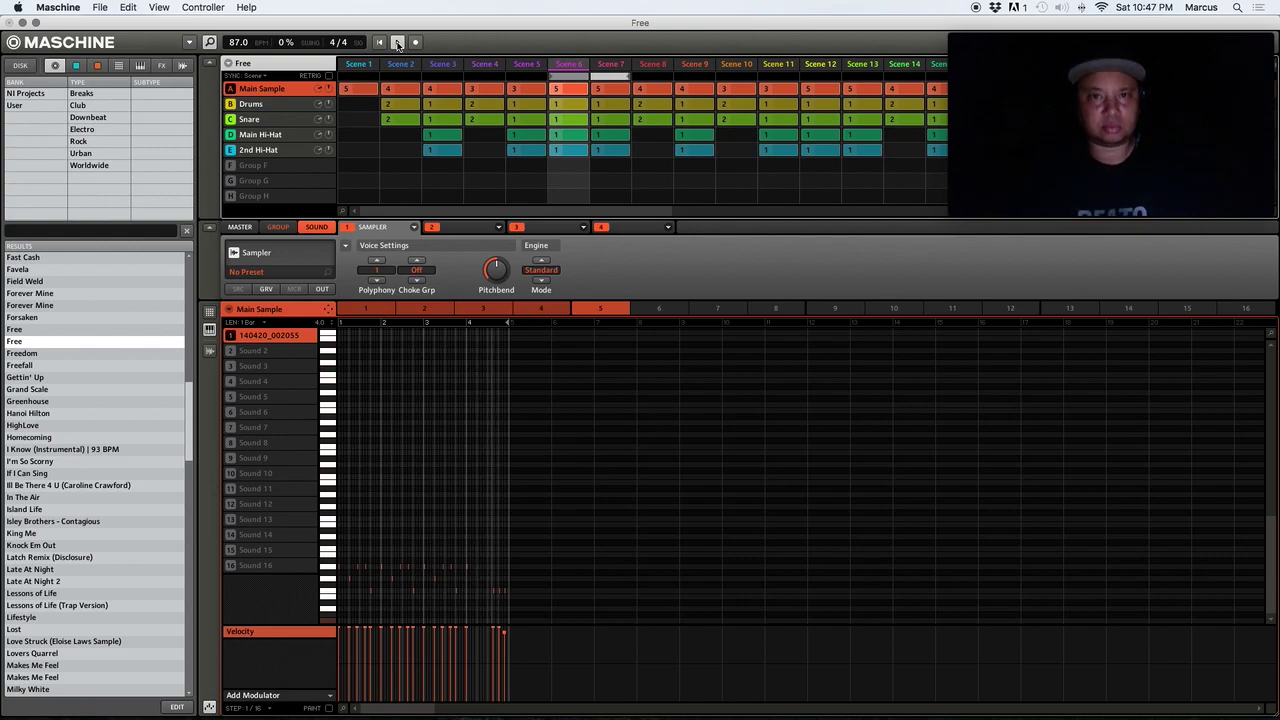
left_click(397, 43)
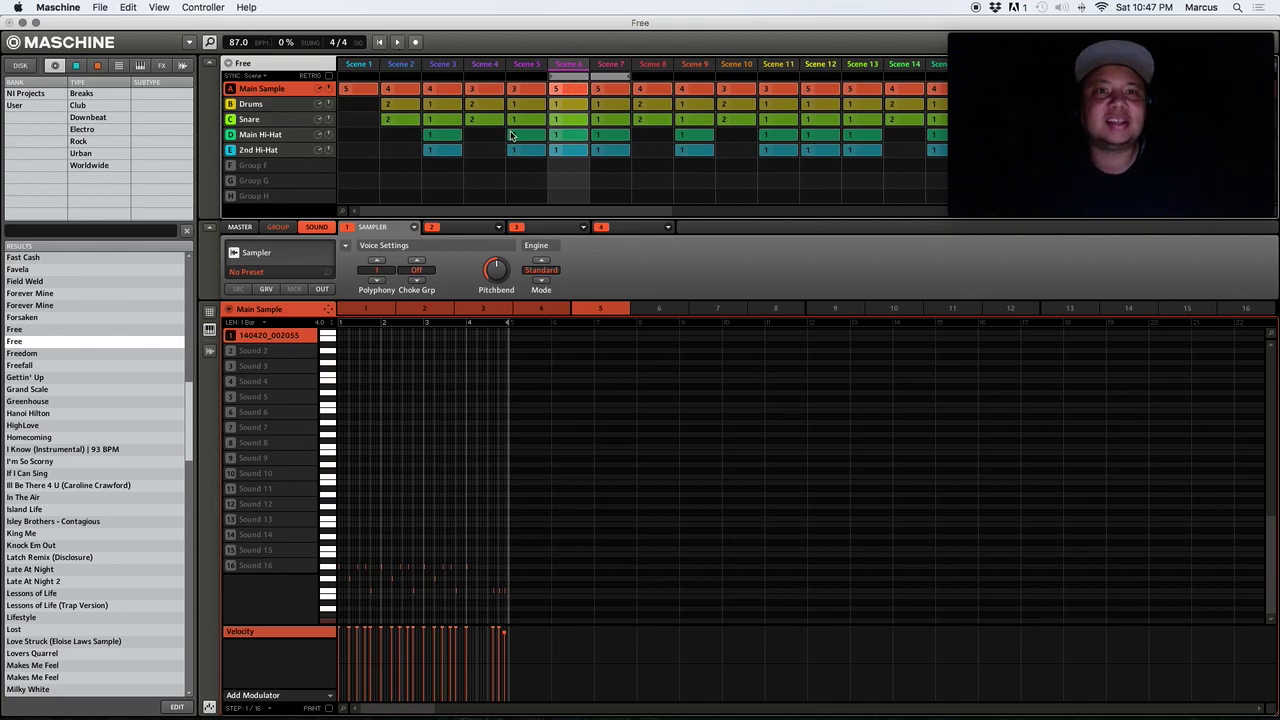
Step: Select the empty Scene 20 and assign pattern 1 of the Drums group to it
scroll(709, 168, "right", 5)
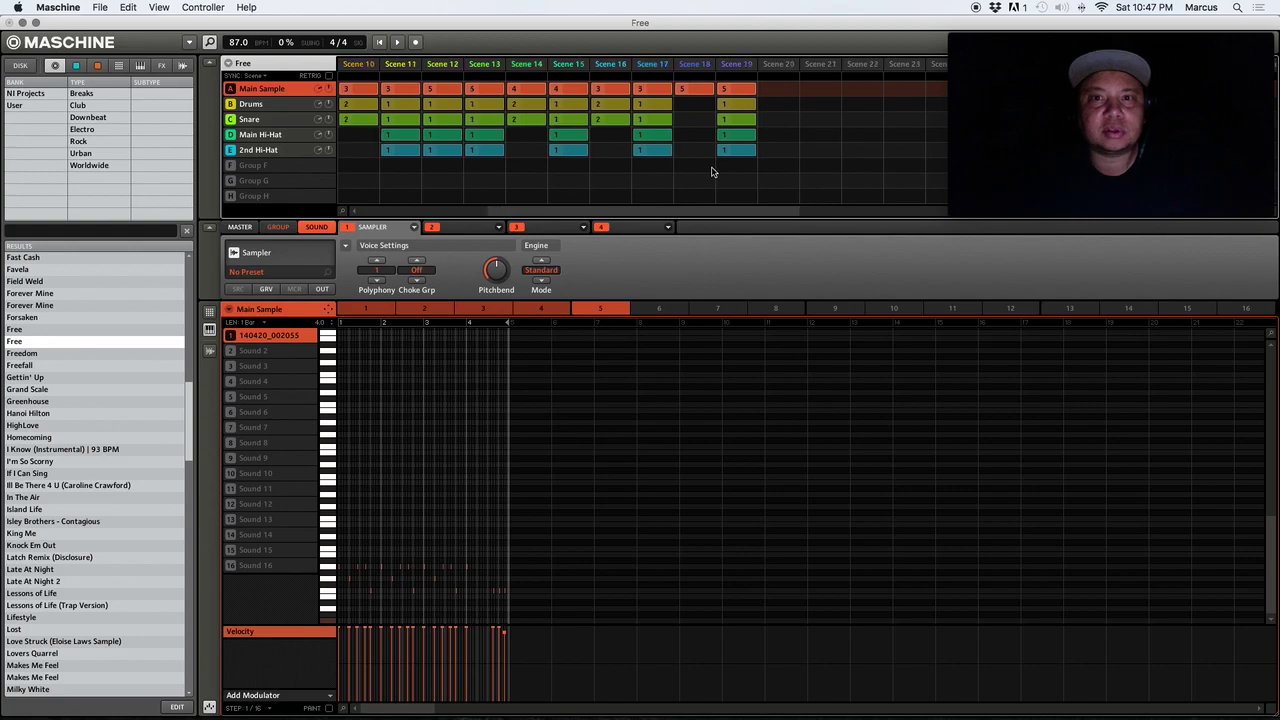
left_click(784, 96)
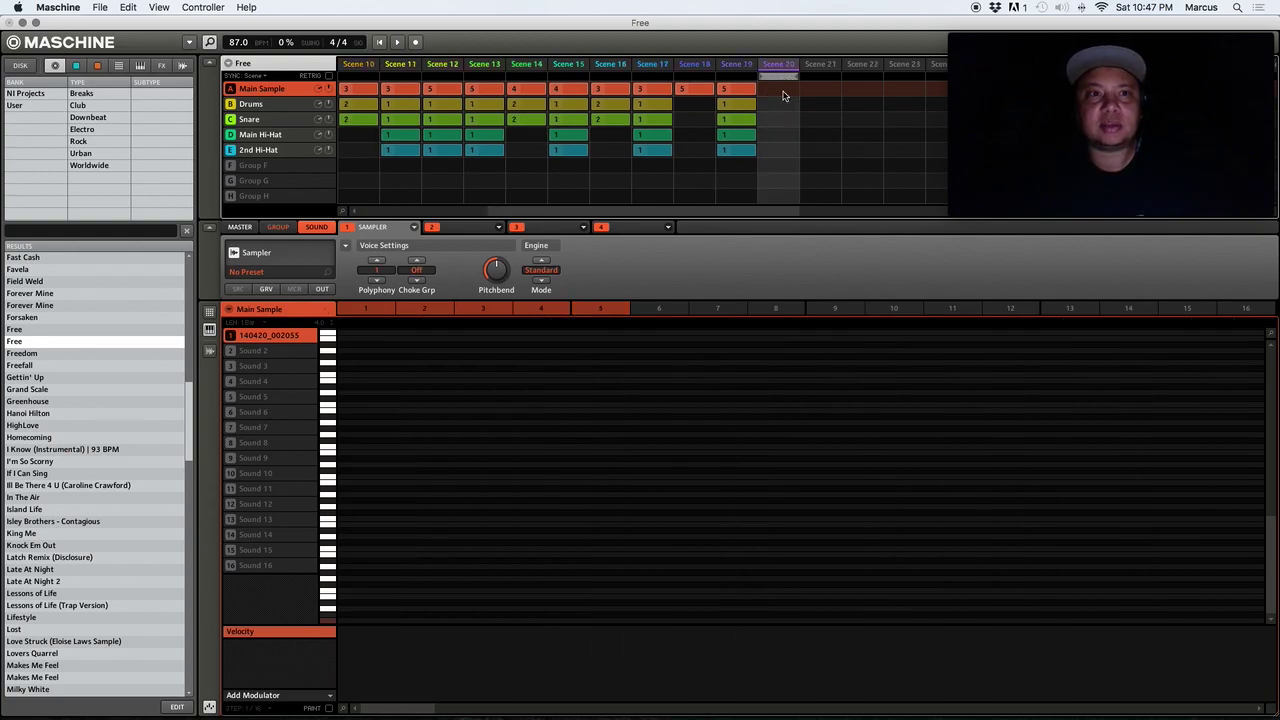
left_click(261, 107)
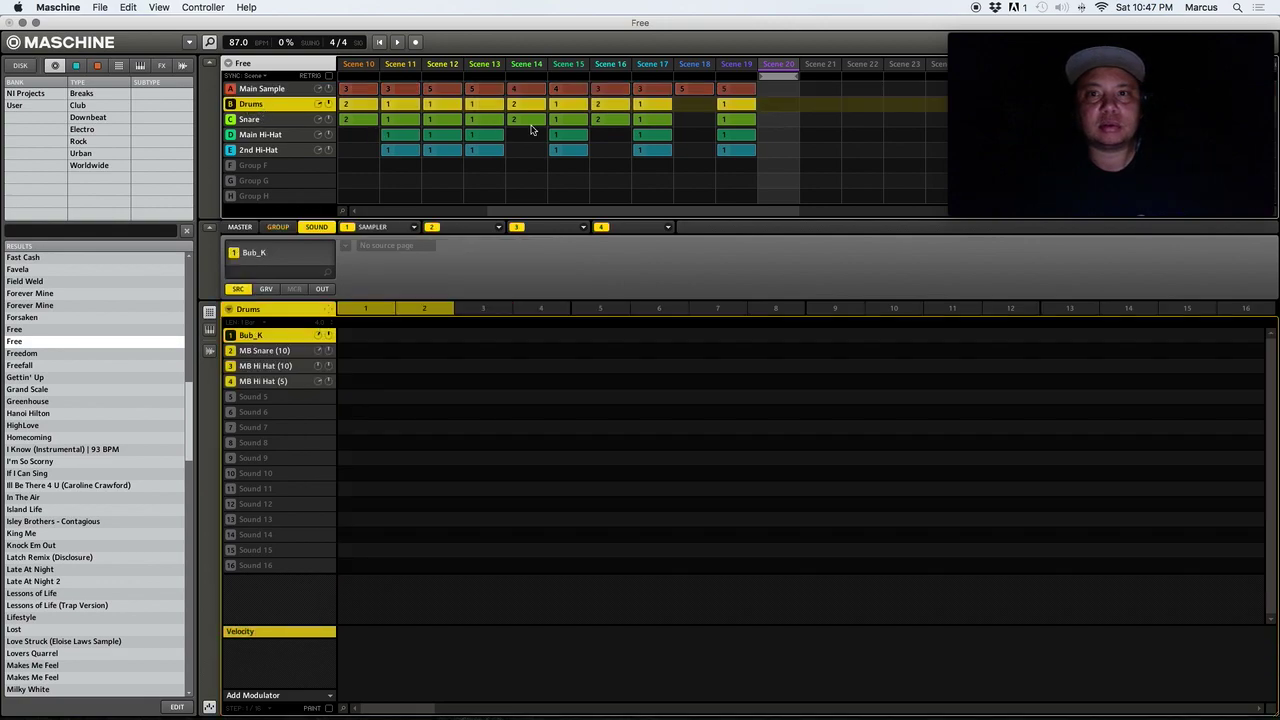
left_click(368, 310)
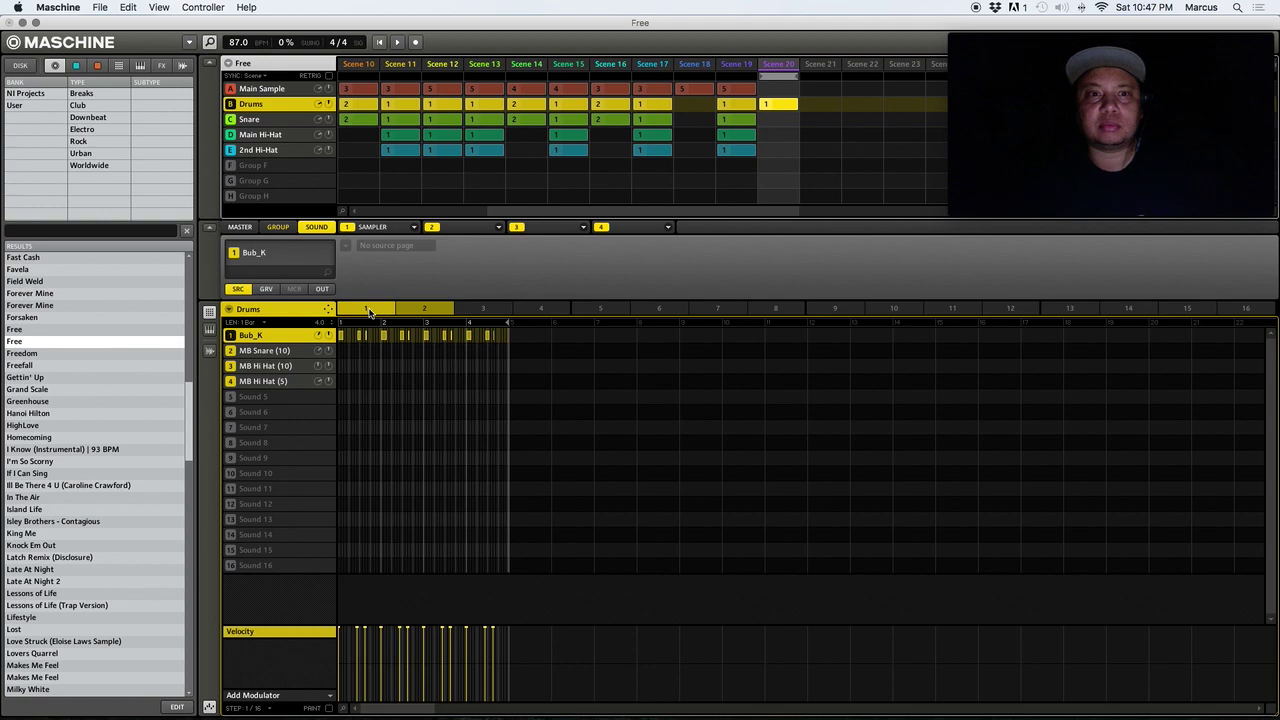
Step: Assign pattern 1 of the Snare group to Scene 20 and play the scene
left_click(256, 121)
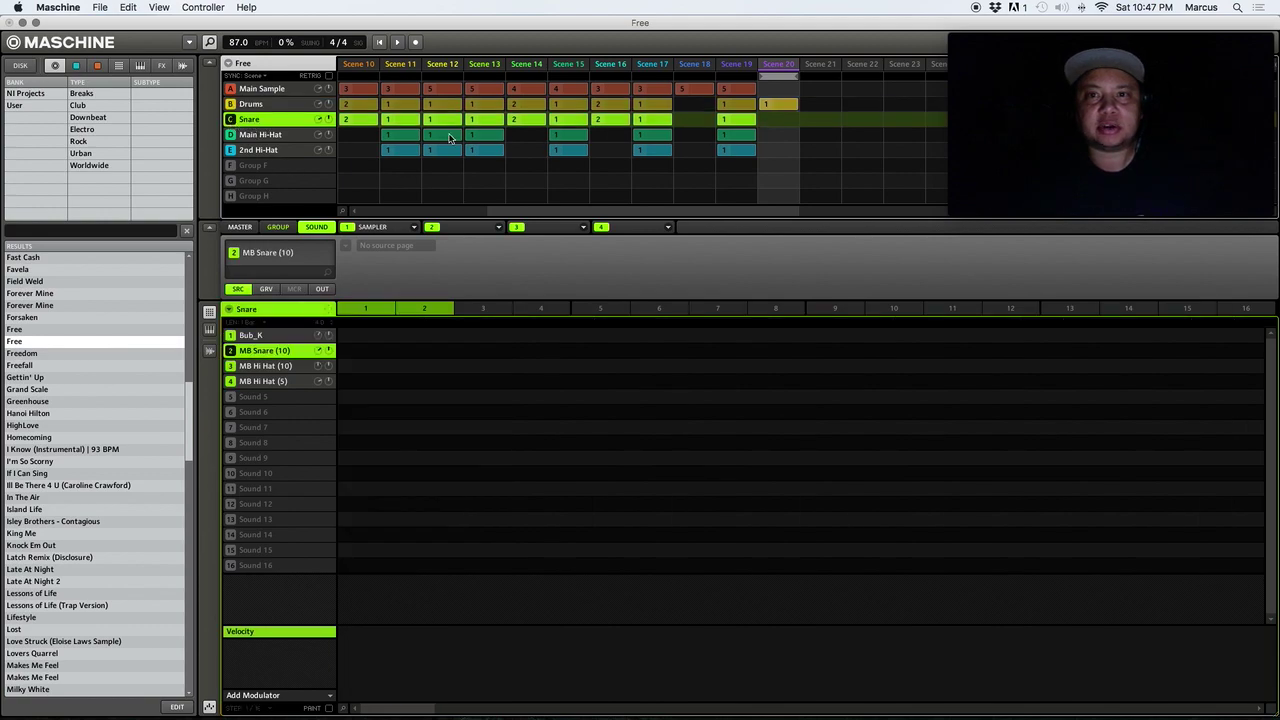
left_click(367, 309)
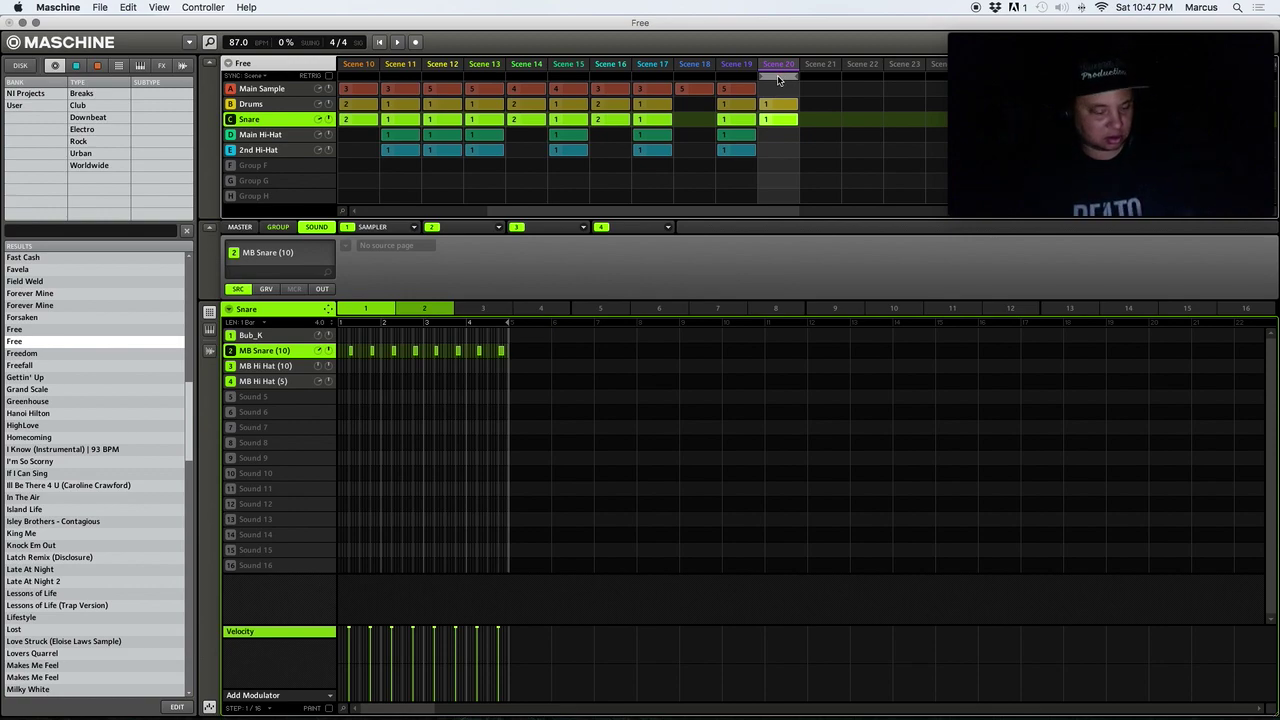
key("space")
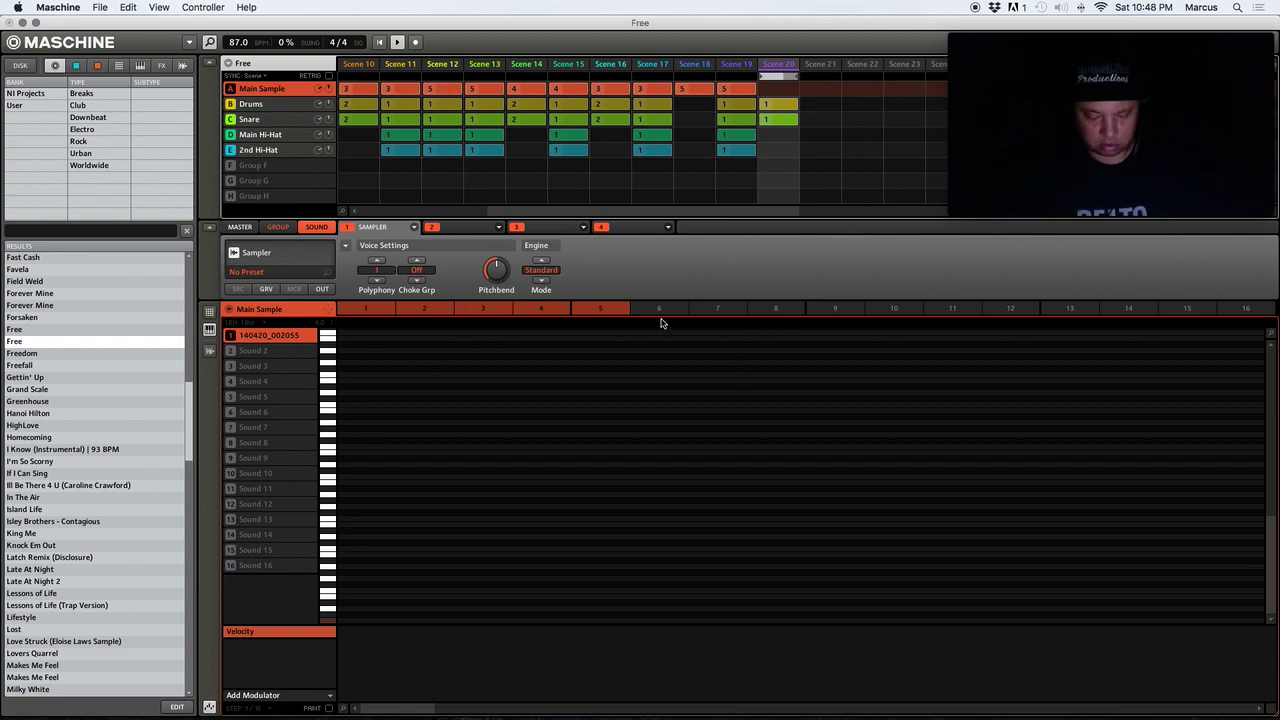
Step: Assign pattern 1 of the Main Sample group to Scene 20 and paste a copy of it into pattern slot 6
left_click(368, 311)
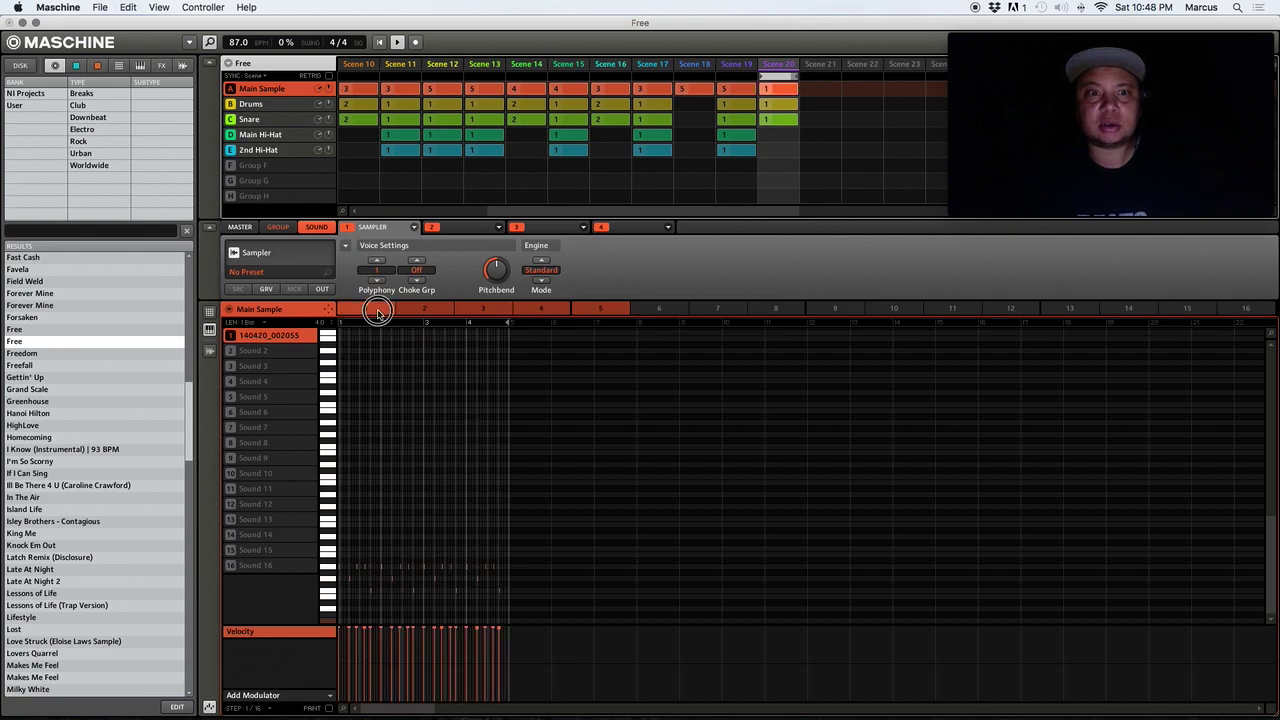
right_click(369, 312)
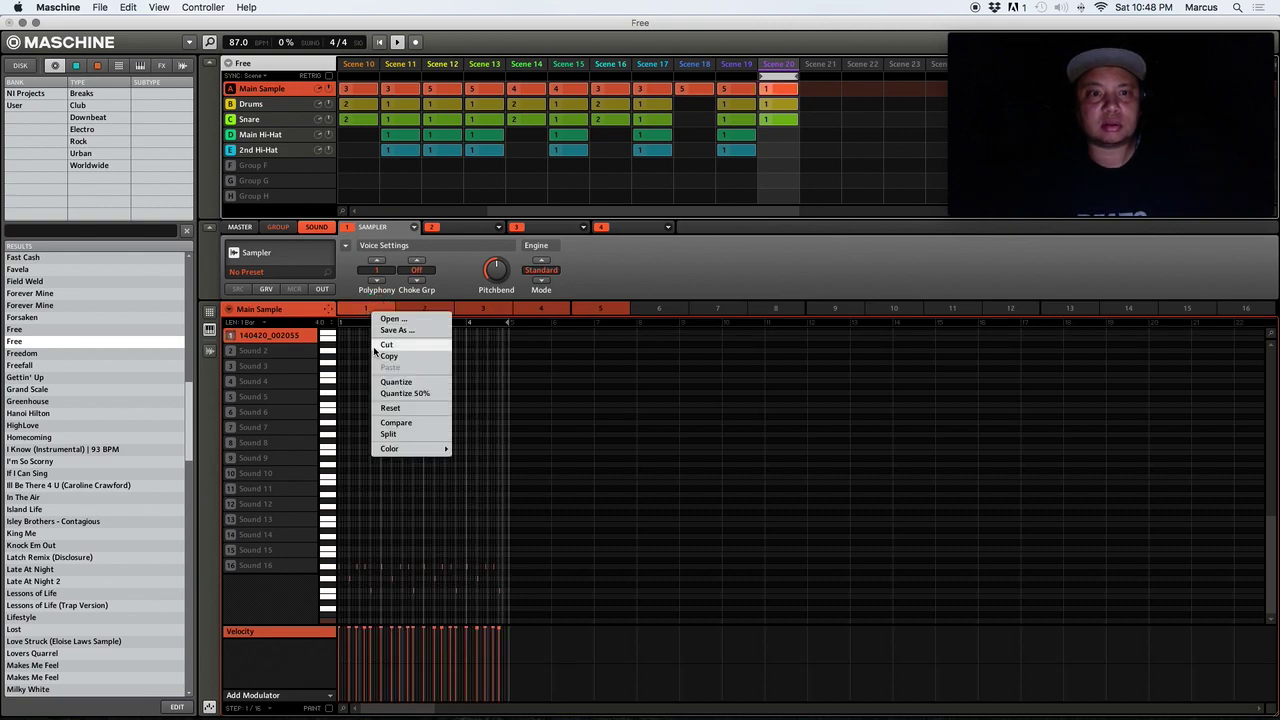
left_click(386, 357)
right_click(656, 311)
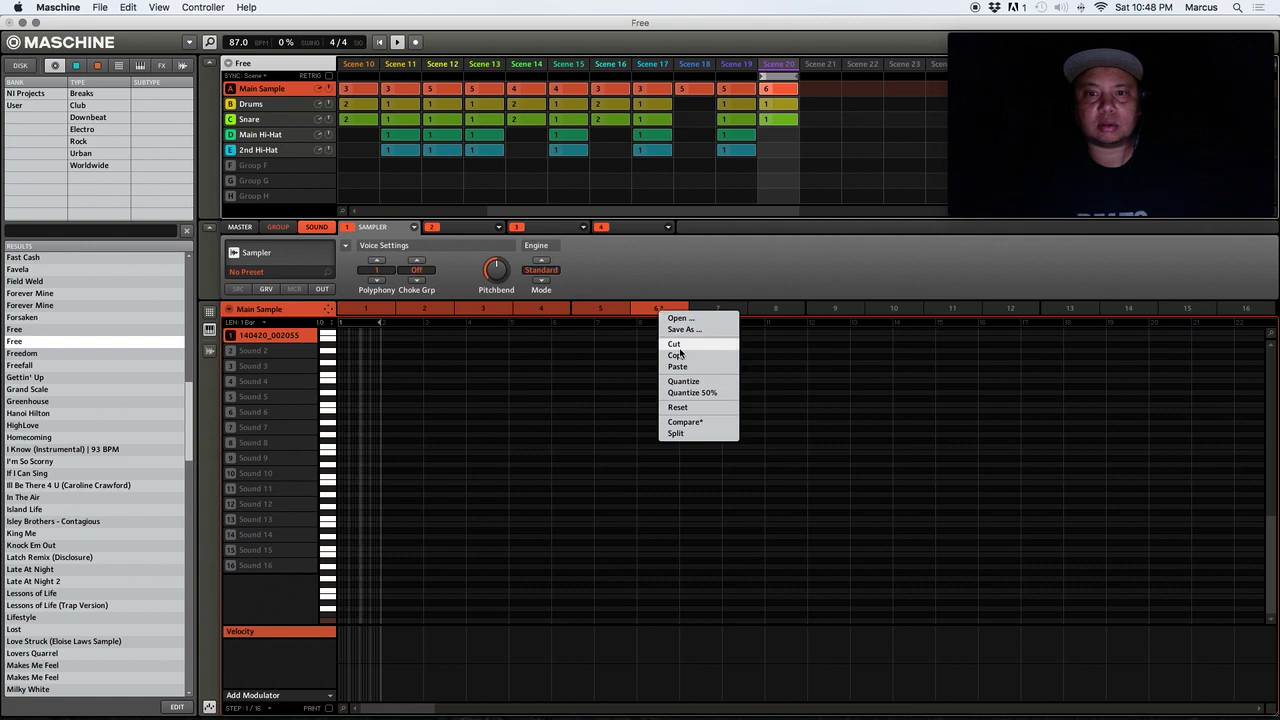
left_click(688, 369)
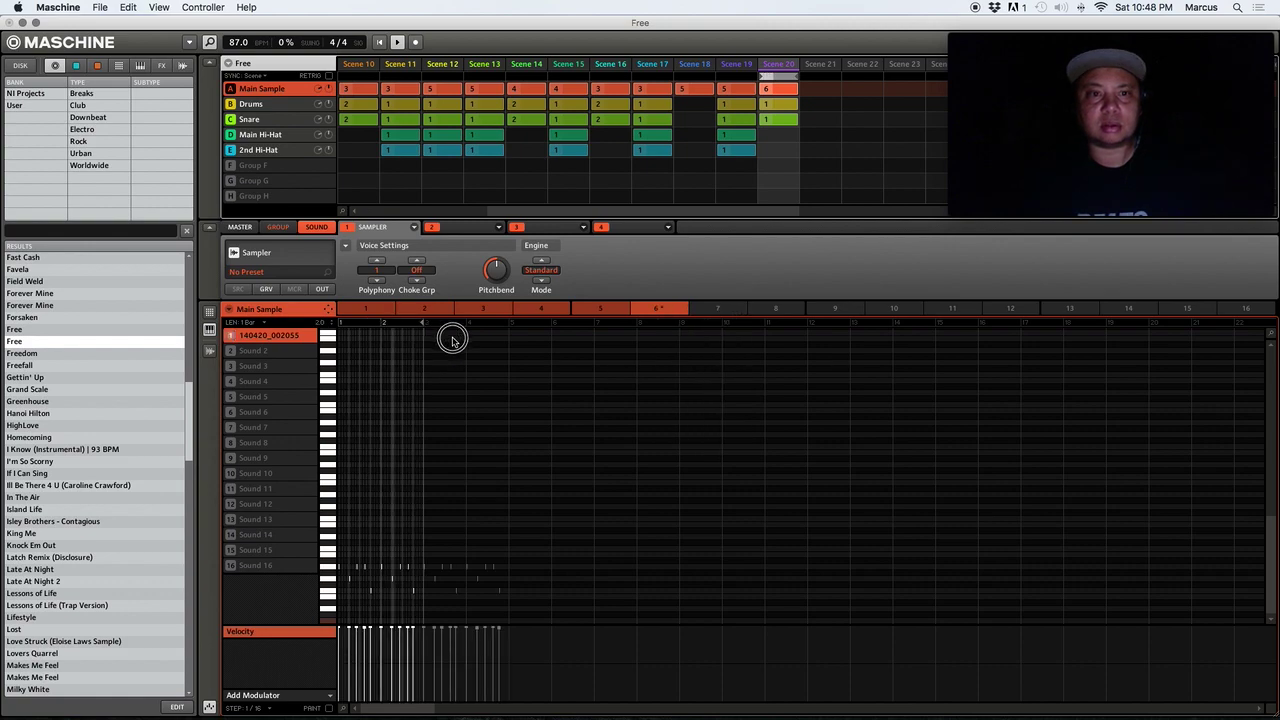
Step: Extend Main Sample pattern 6 to 4 bars, delete all its notes, and start playback of Scene 20
left_click_drag(569, 598, 395, 517)
key("Delete")
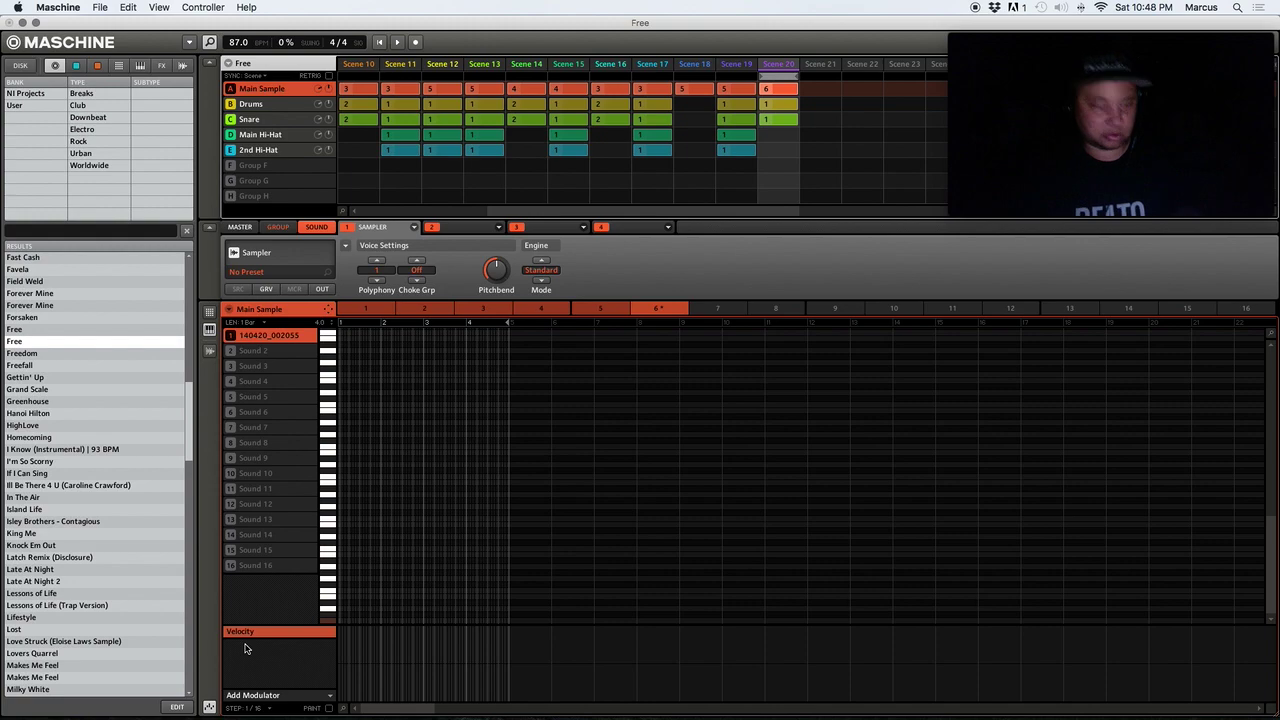
key("space")
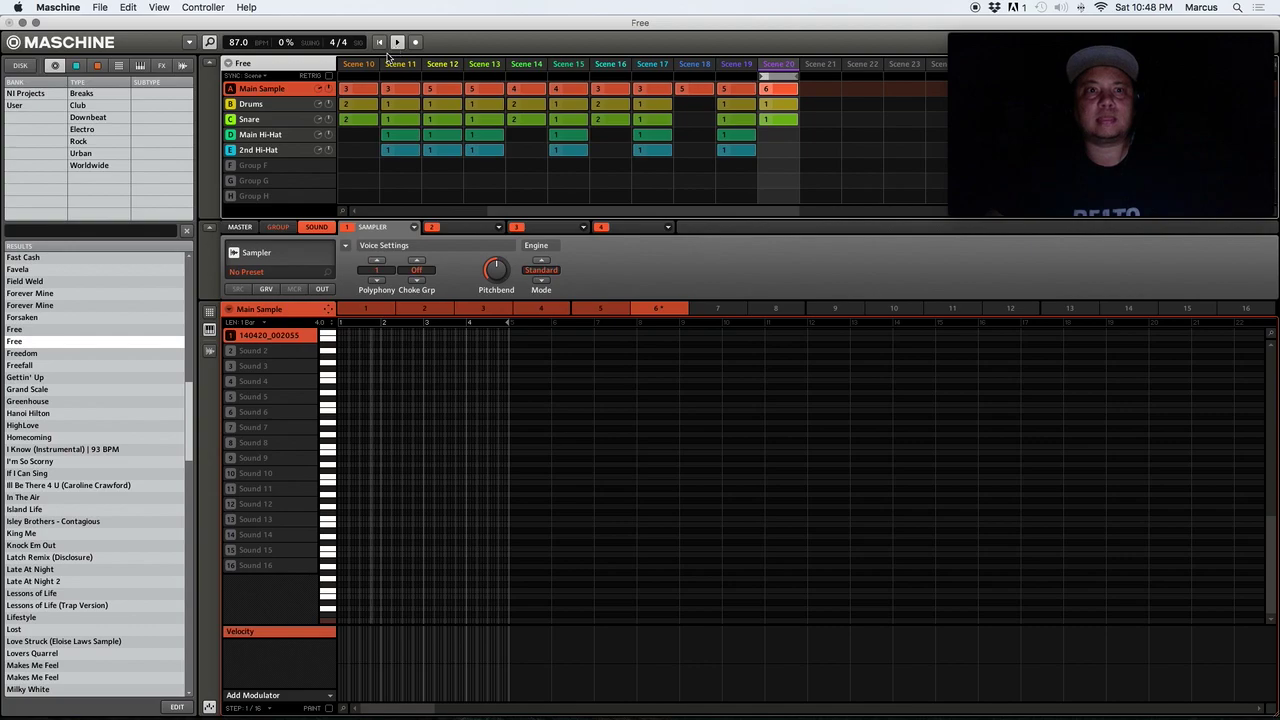
Step: Assign pattern 1 of the Main Hi-Hat and 2nd Hi-Hat groups to Scene 20 and reselect the Main Sample group
left_click(268, 137)
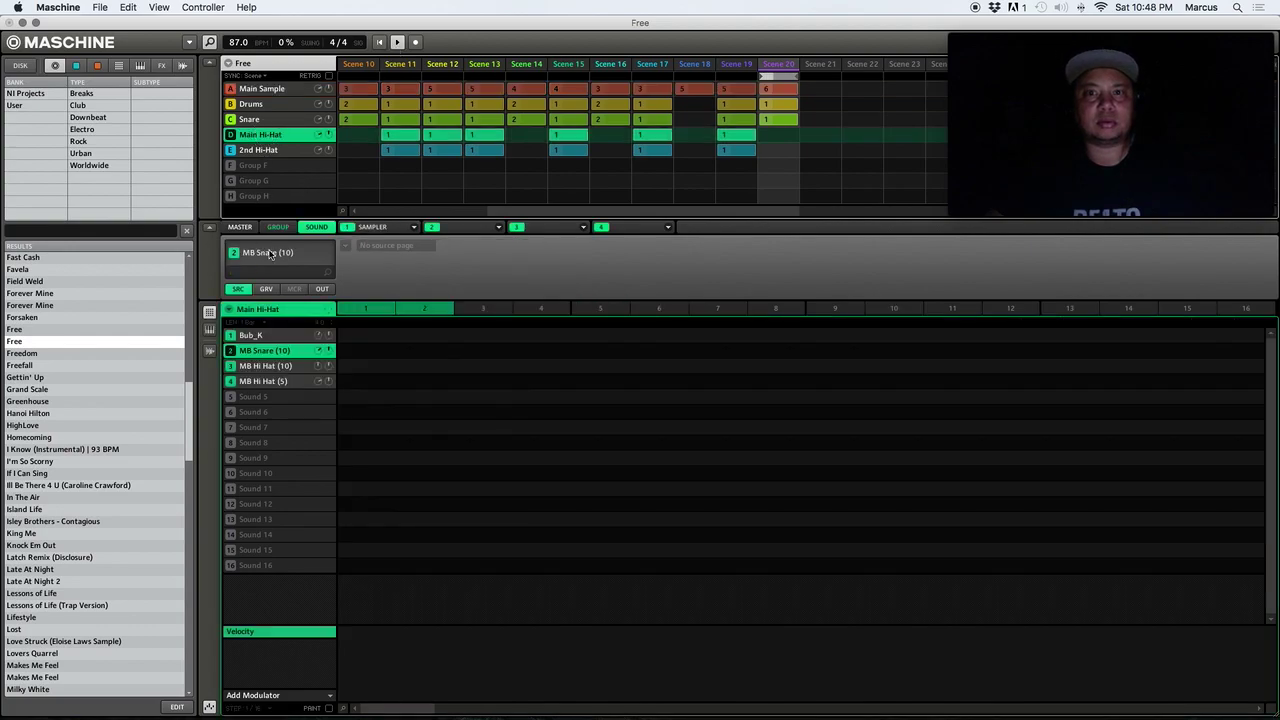
left_click(372, 314)
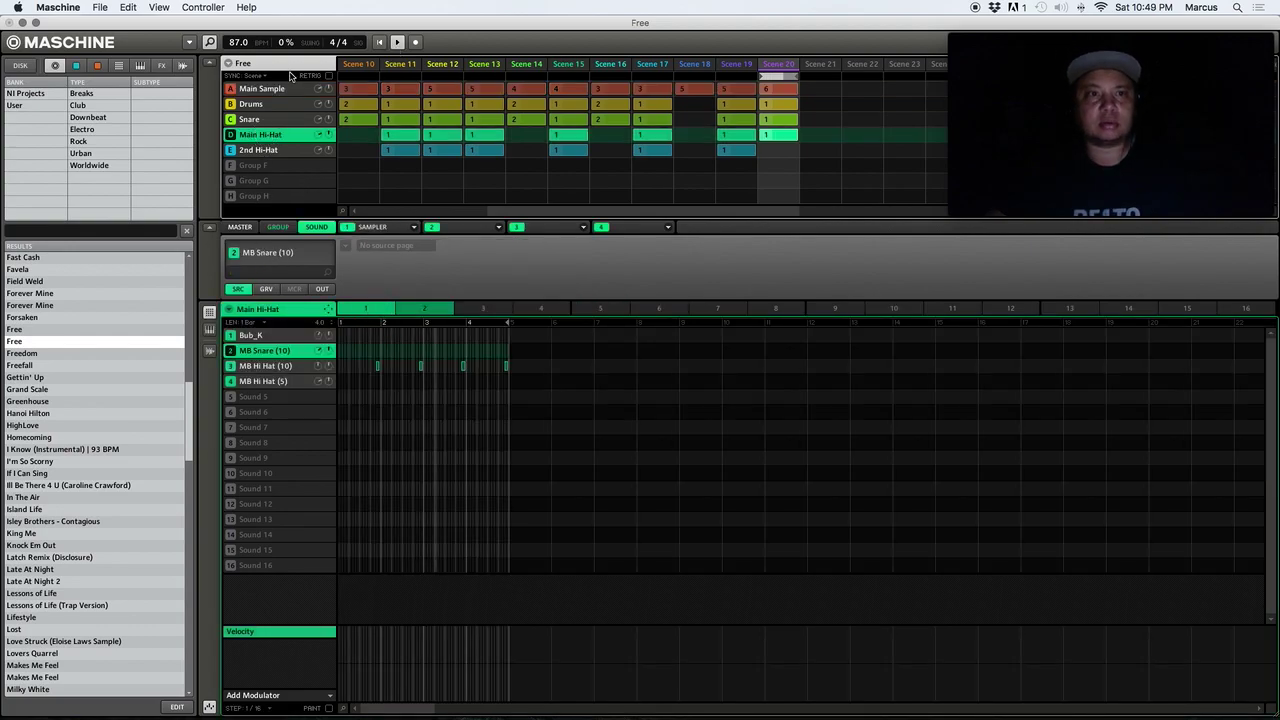
left_click(282, 158)
left_click(379, 314)
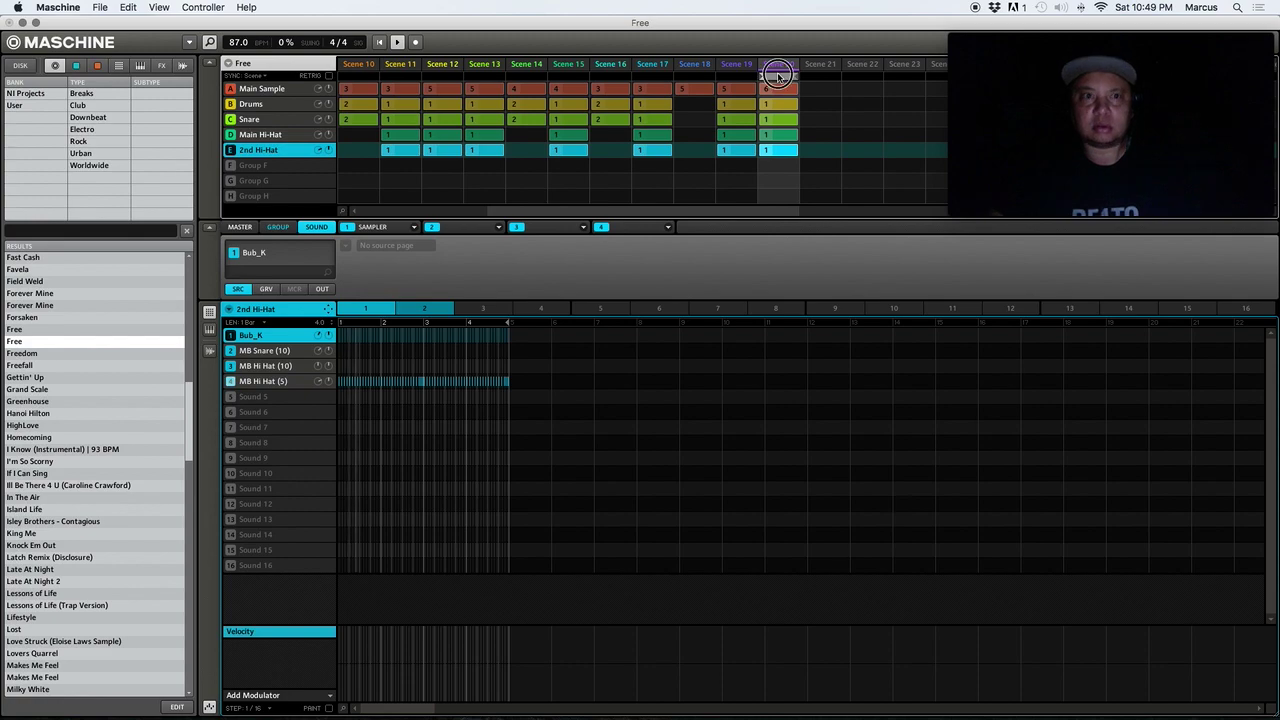
left_click(262, 89)
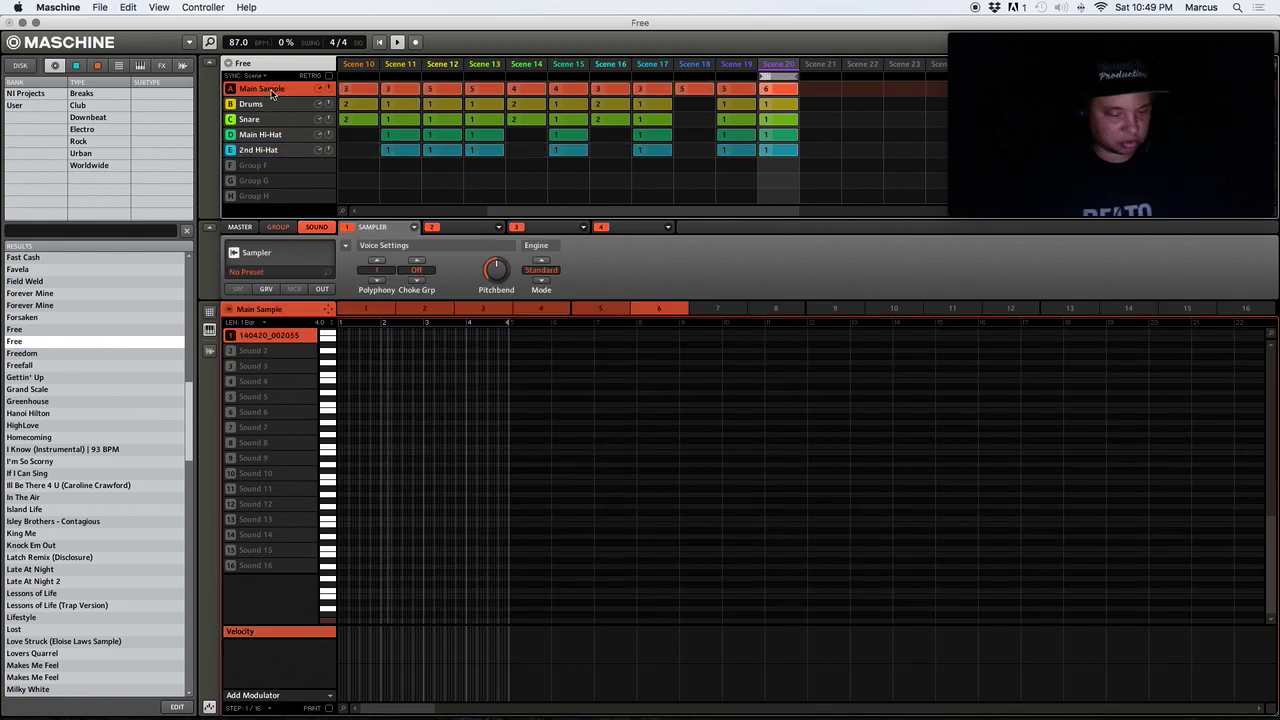
left_click(268, 101)
left_click(270, 90)
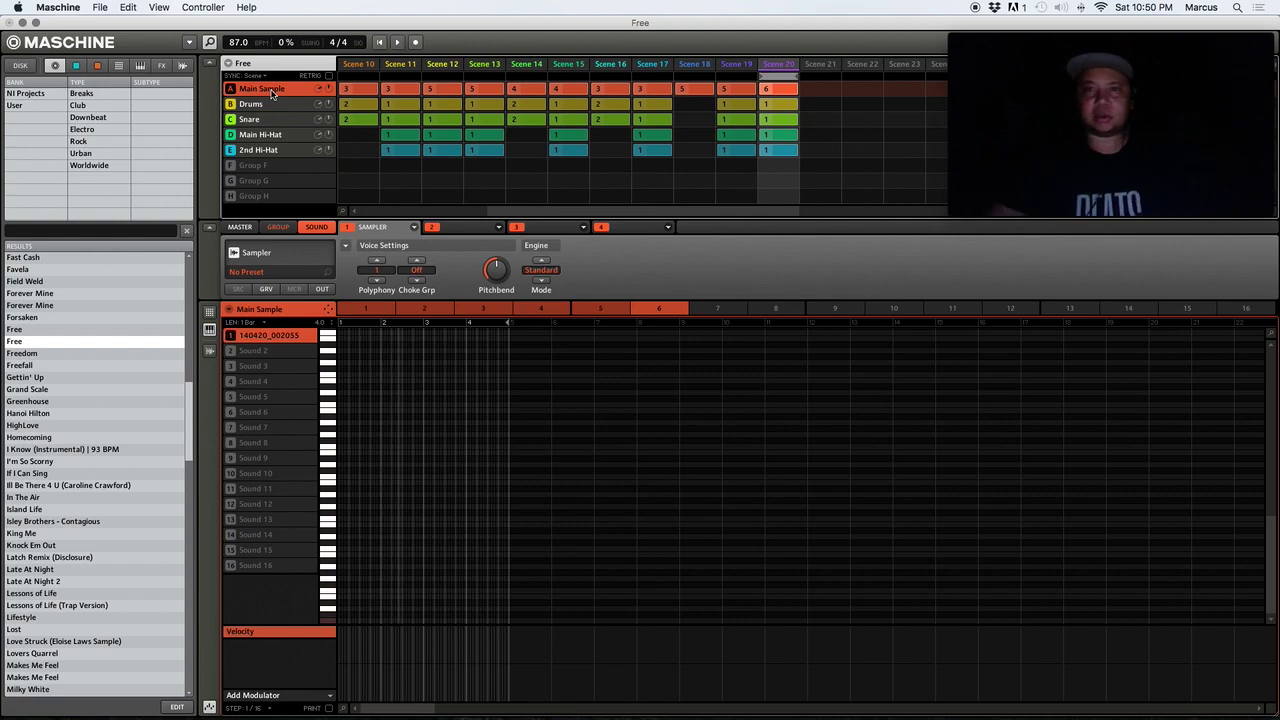
Step: Remove the Main Sample, Drums, Snare, Main Hi-Hat and 2nd Hi-Hat patterns from Scene 20
left_click(801, 91)
left_click(786, 124)
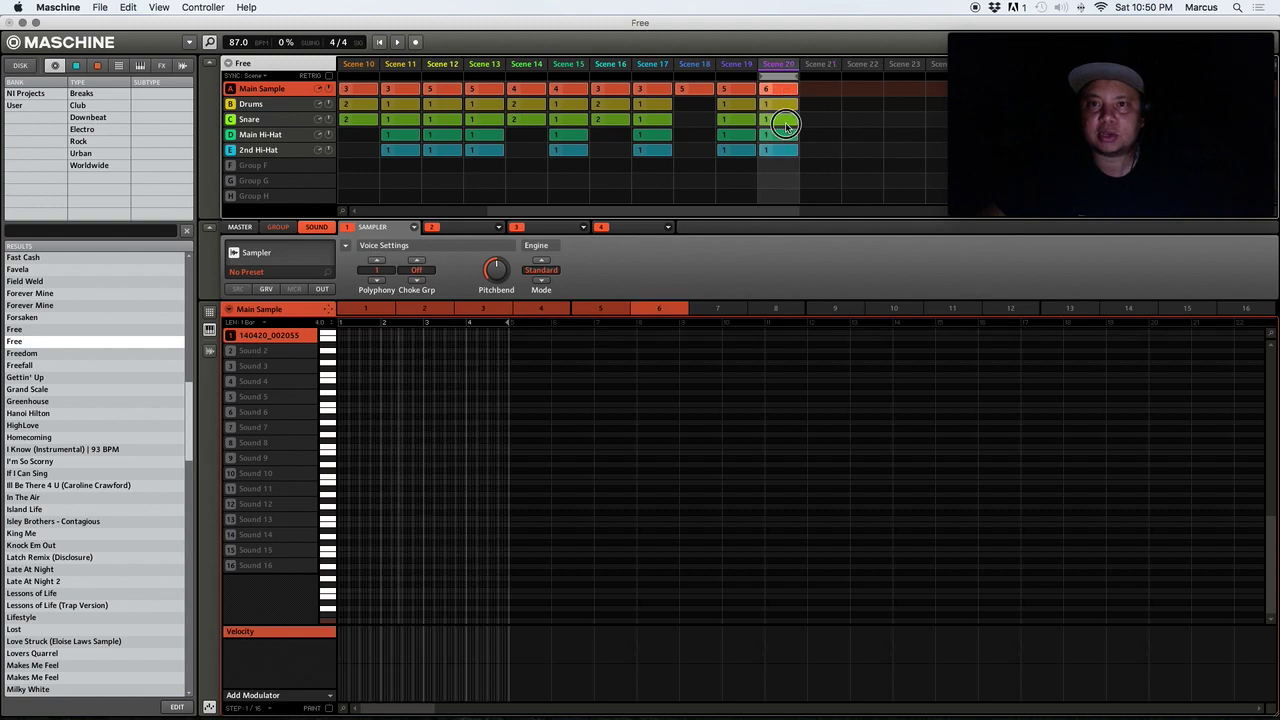
left_click(785, 104)
left_click(785, 119)
left_click(785, 135)
left_click(787, 151)
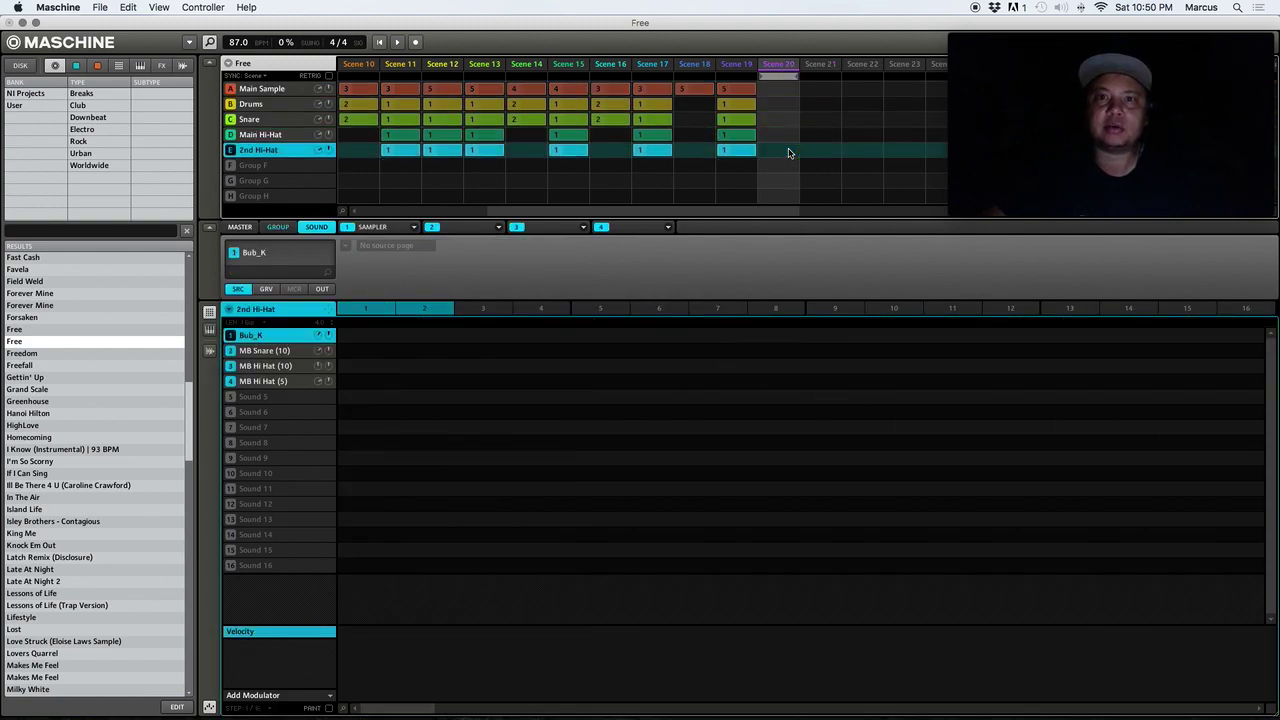
Step: Extend the playback loop from Scene 1 through Scene 14 of the arrangement
left_click_drag(525, 82, 313, 83)
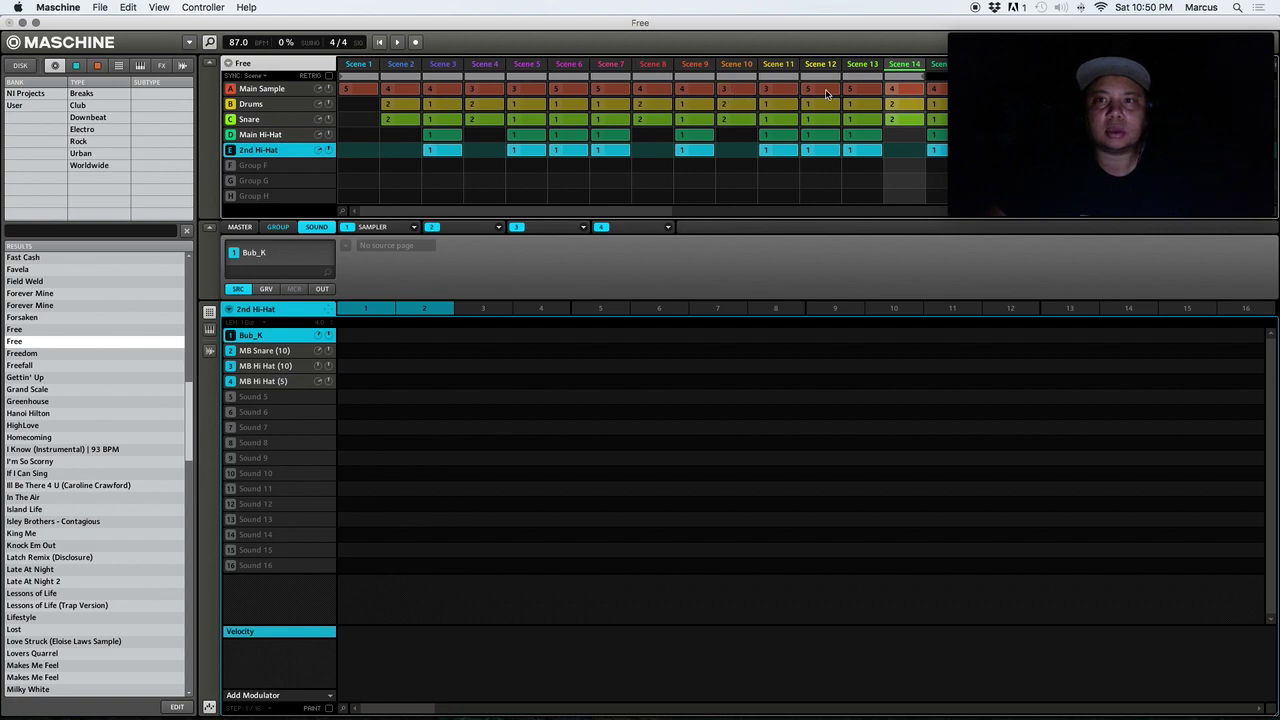